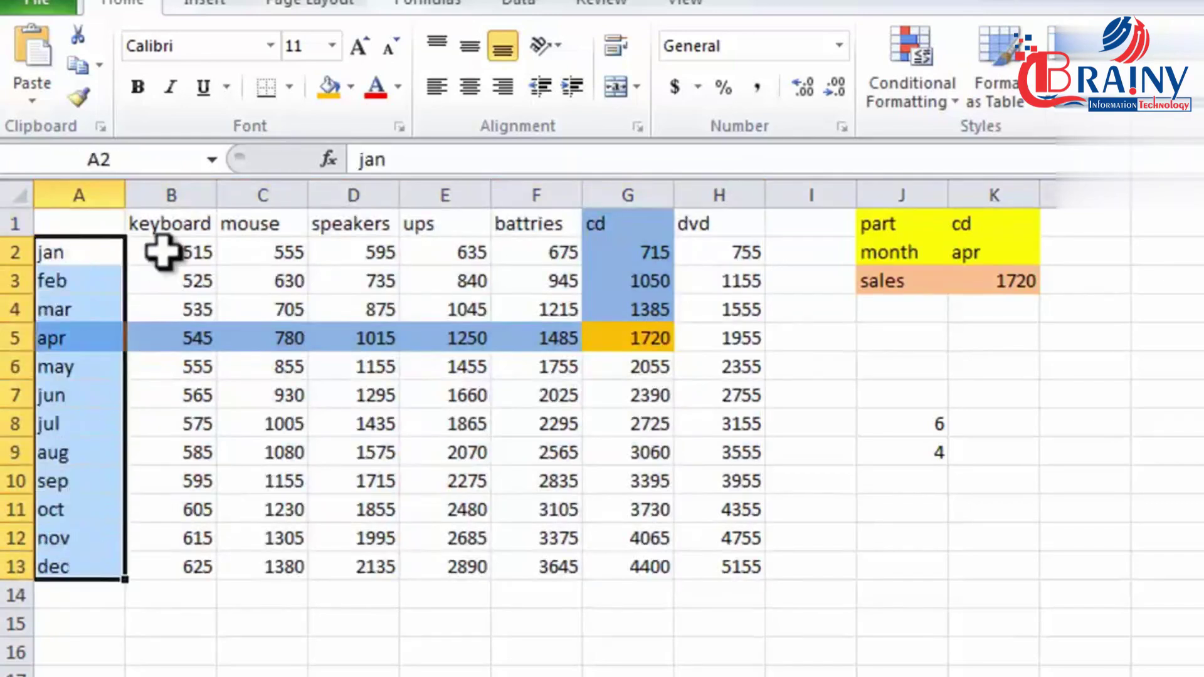
# Examine the part headings in B1:H1, the April cd sales cell and the INDEX syntax note in G18
pyautogui.moveTo(167, 232); pyautogui.dragTo(683, 221)
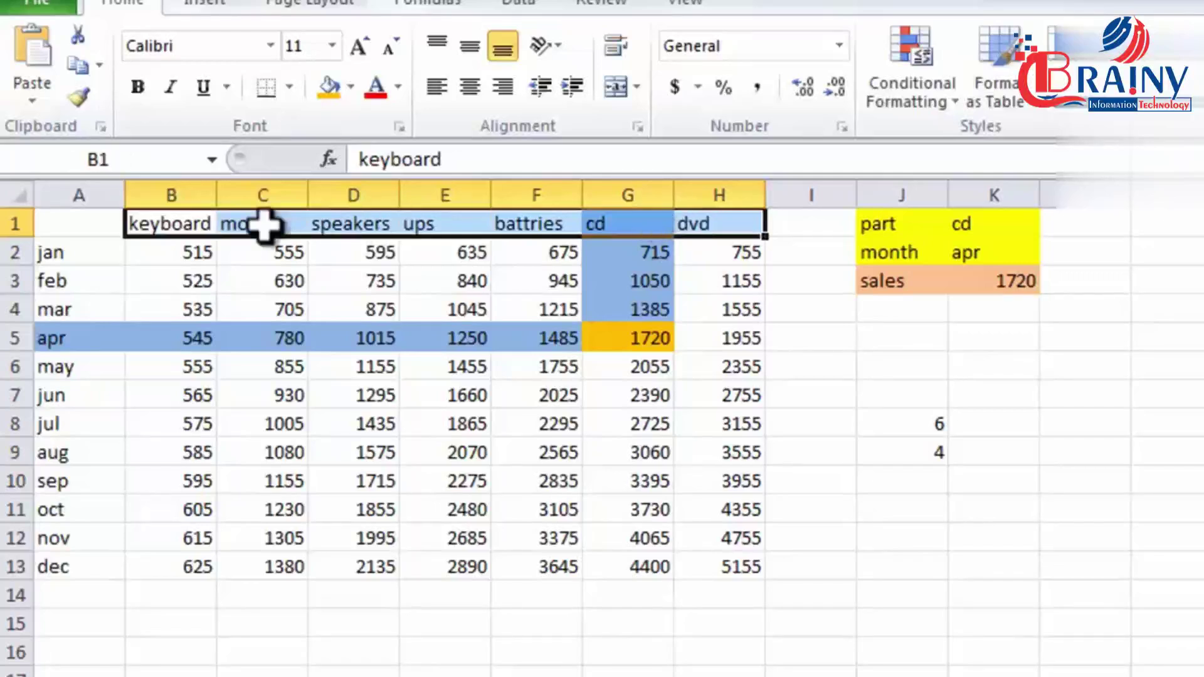
pyautogui.click(652, 669)
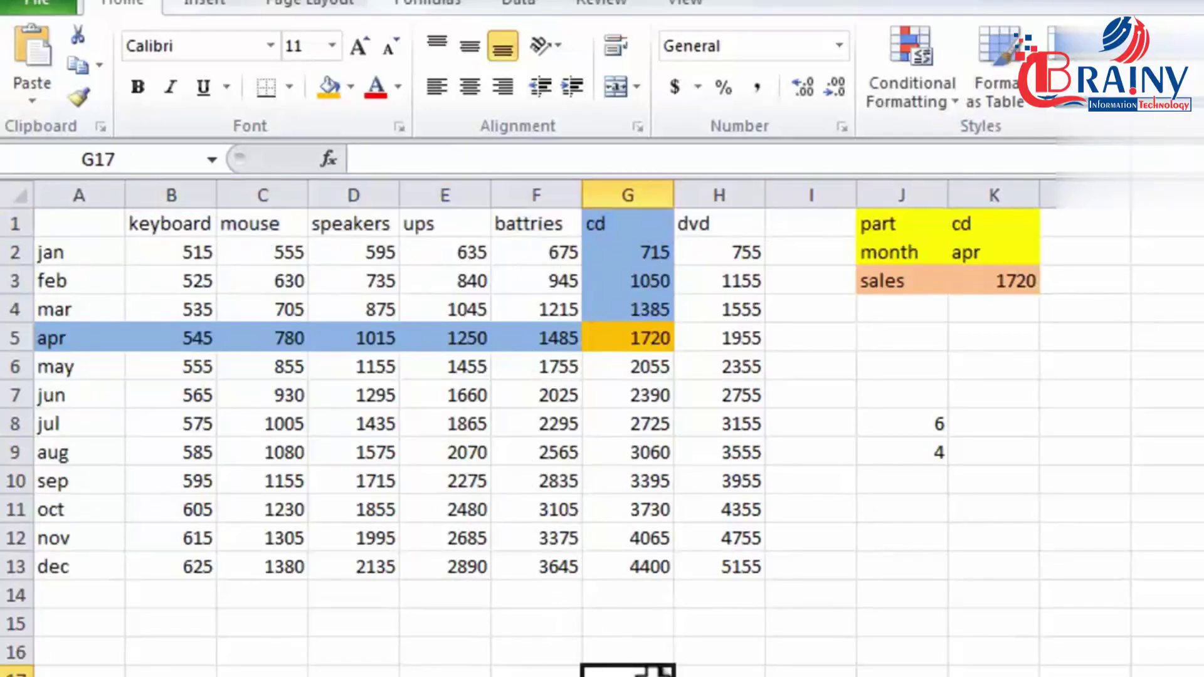
pyautogui.click(611, 340)
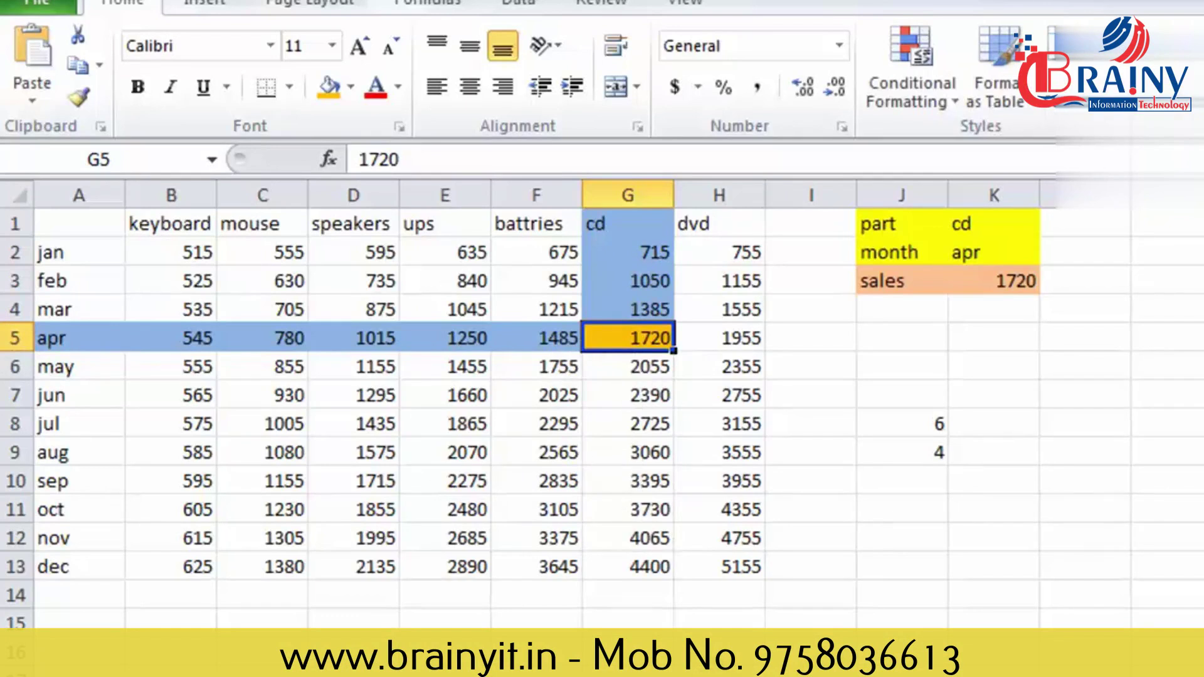
pyautogui.click(628, 676)
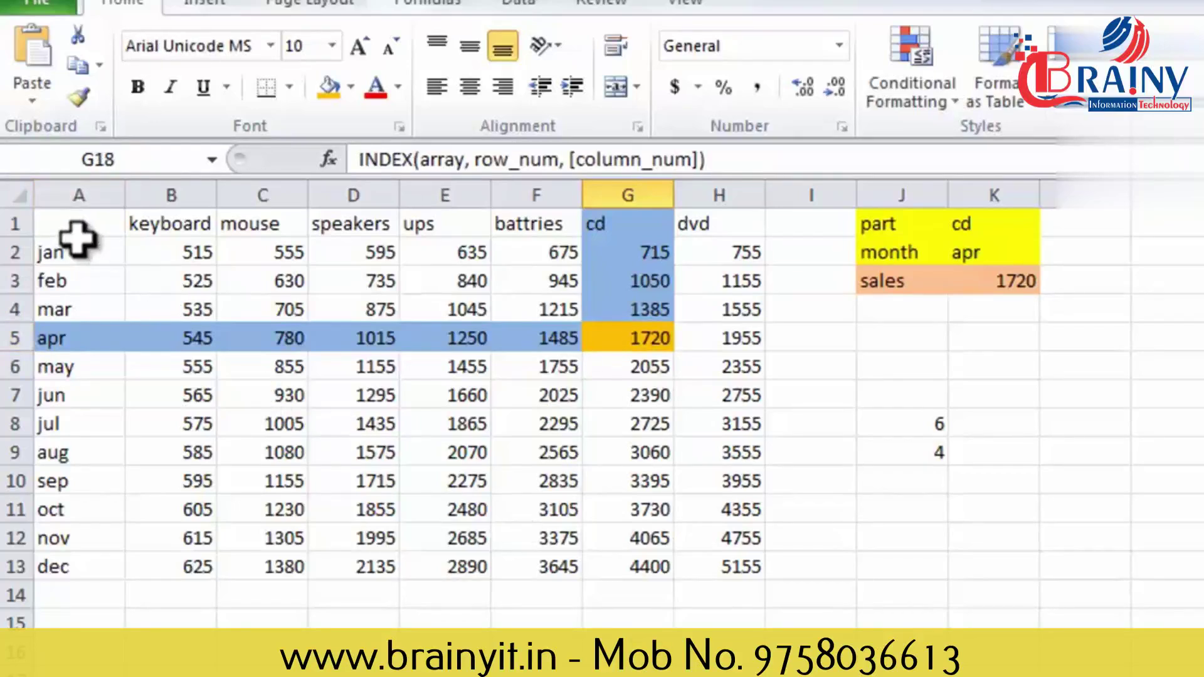
pyautogui.click(719, 676)
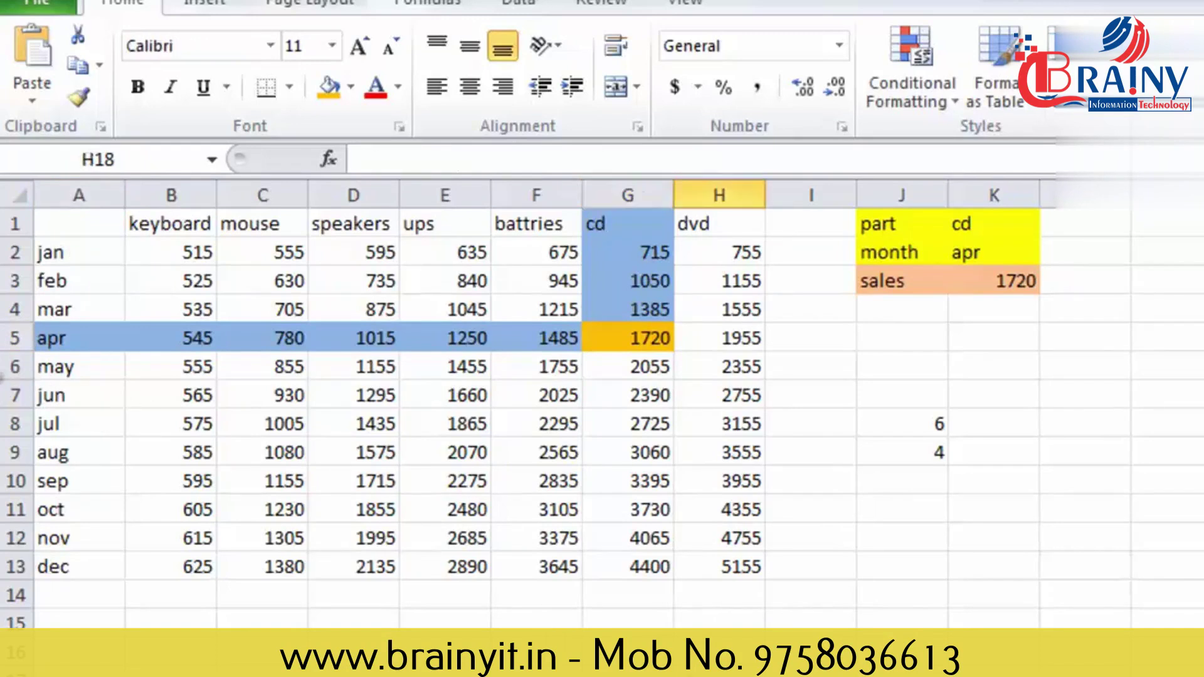
pyautogui.press('Right')
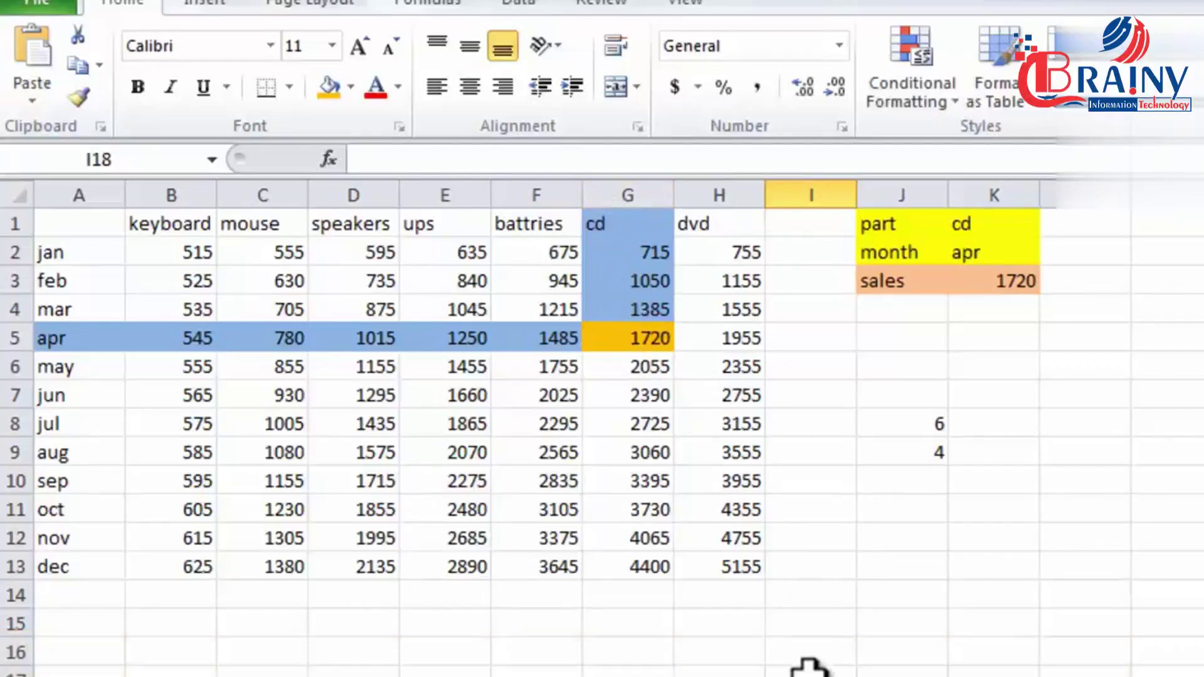
# Enter =INDEX(B2:H13,4,6) in G20 and compare it with the April cd sales cell in the table
pyautogui.click(628, 676)
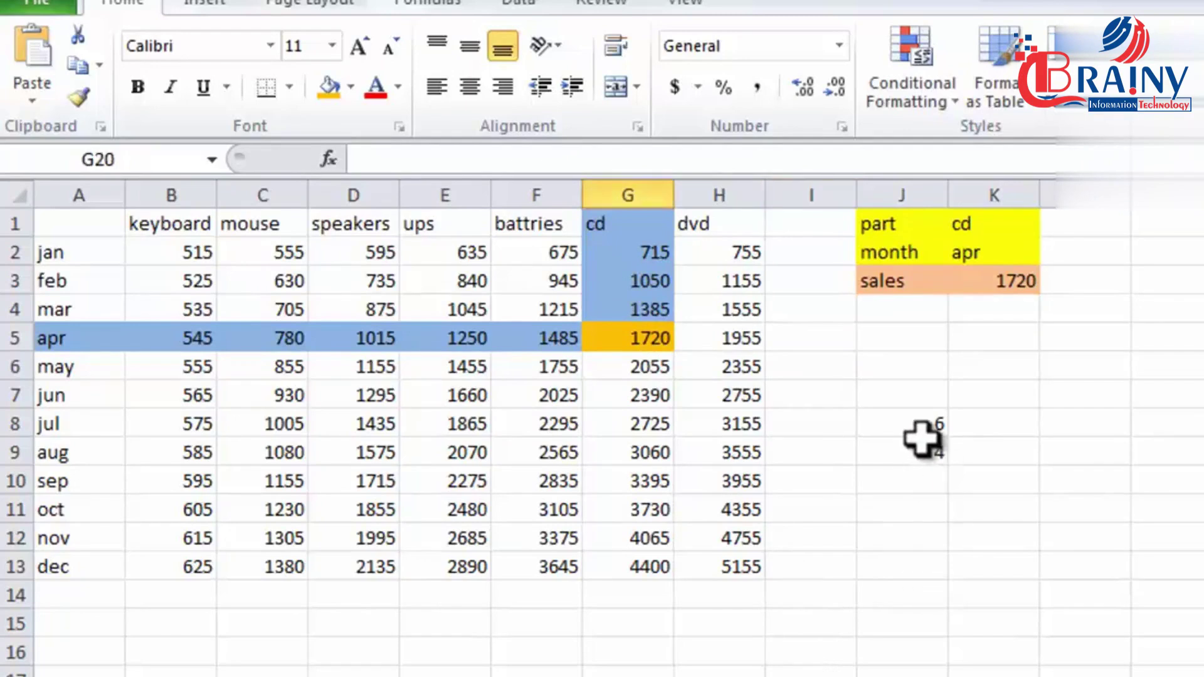
pyautogui.write('=')
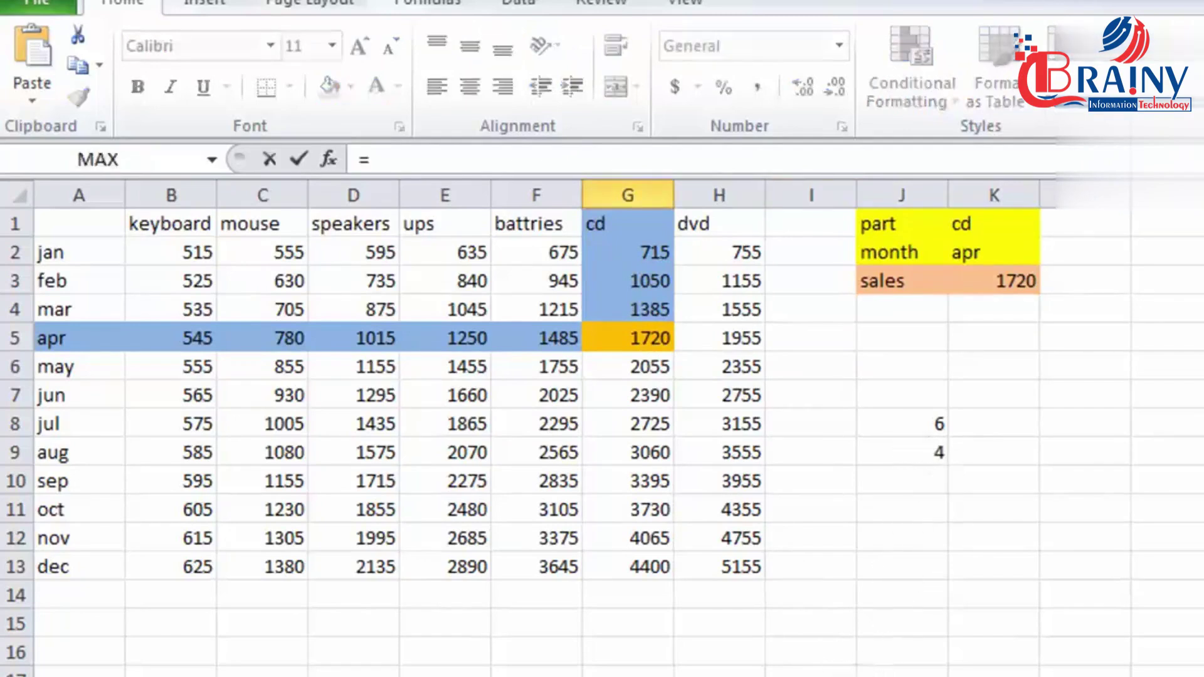
pyautogui.write('INDEX')
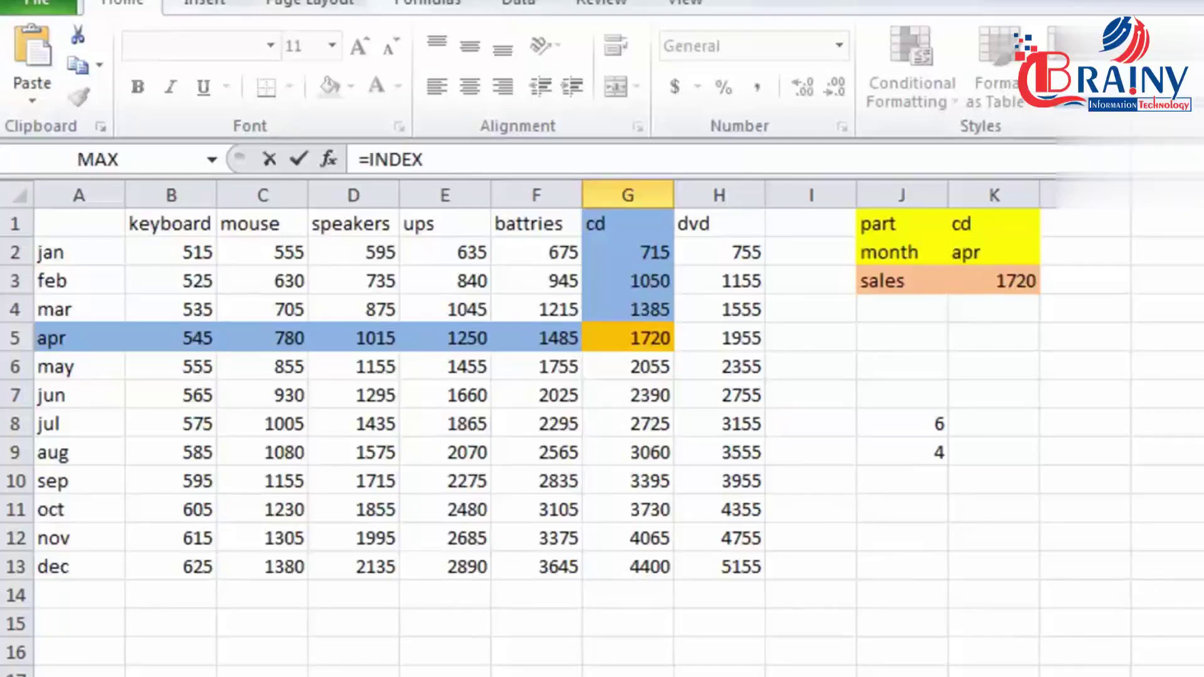
pyautogui.write('(B2:H13,4,6)')
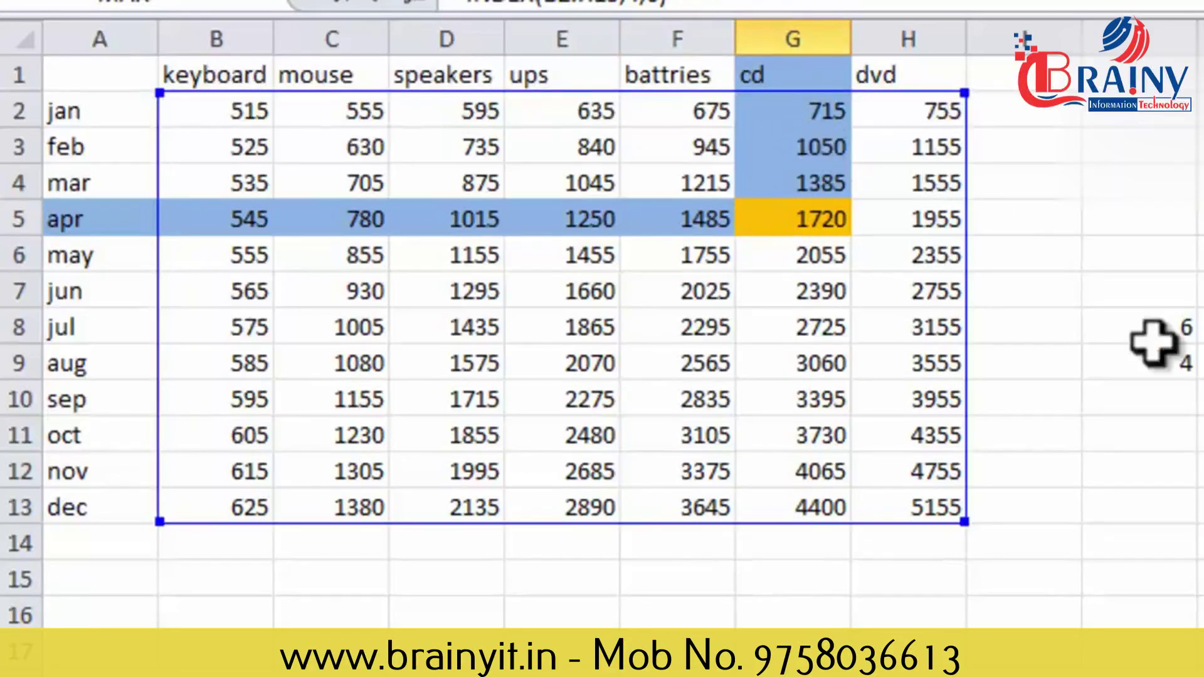
pyautogui.press('Return')
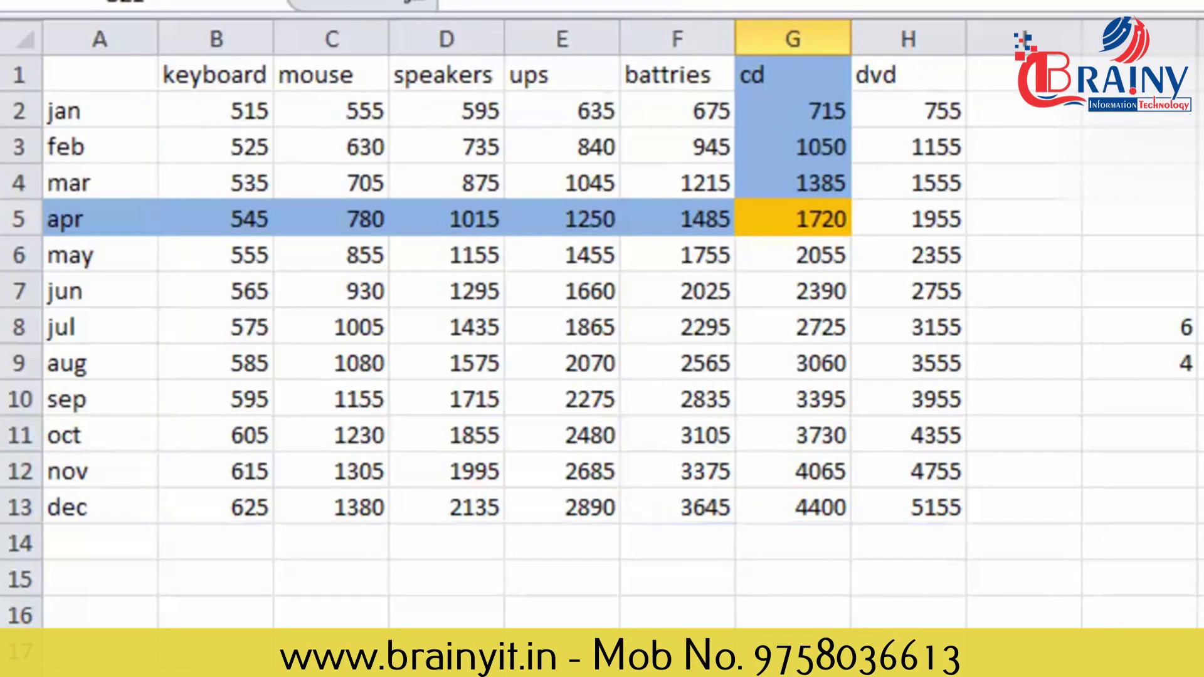
pyautogui.press('Up')
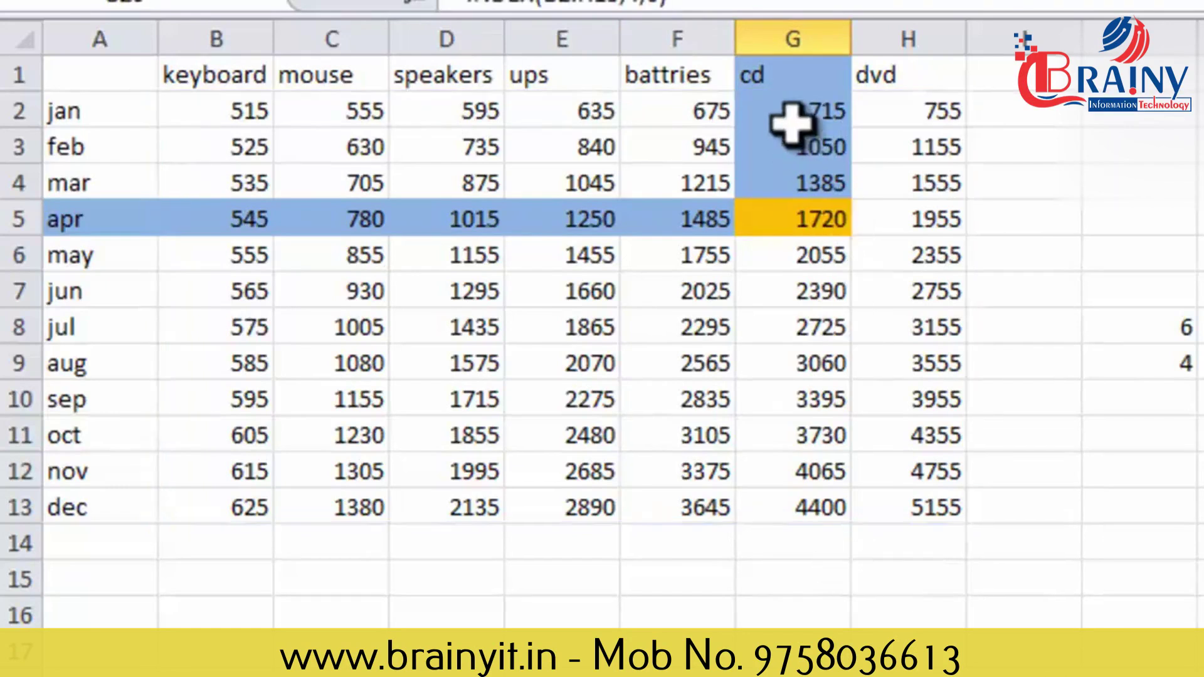
pyautogui.click(782, 221)
pyautogui.click(792, 676)
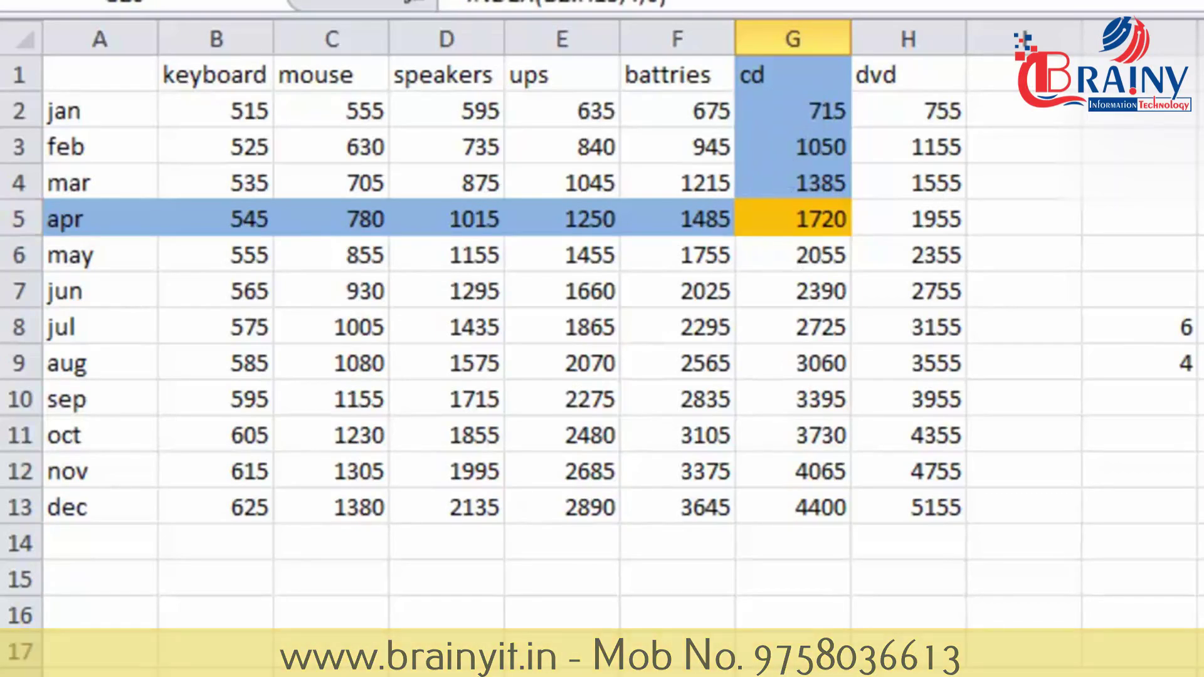
# Examine the part and month lookup entries in J1:K2 and the helper cells J8 and J9
pyautogui.doubleClick(1203, 147)
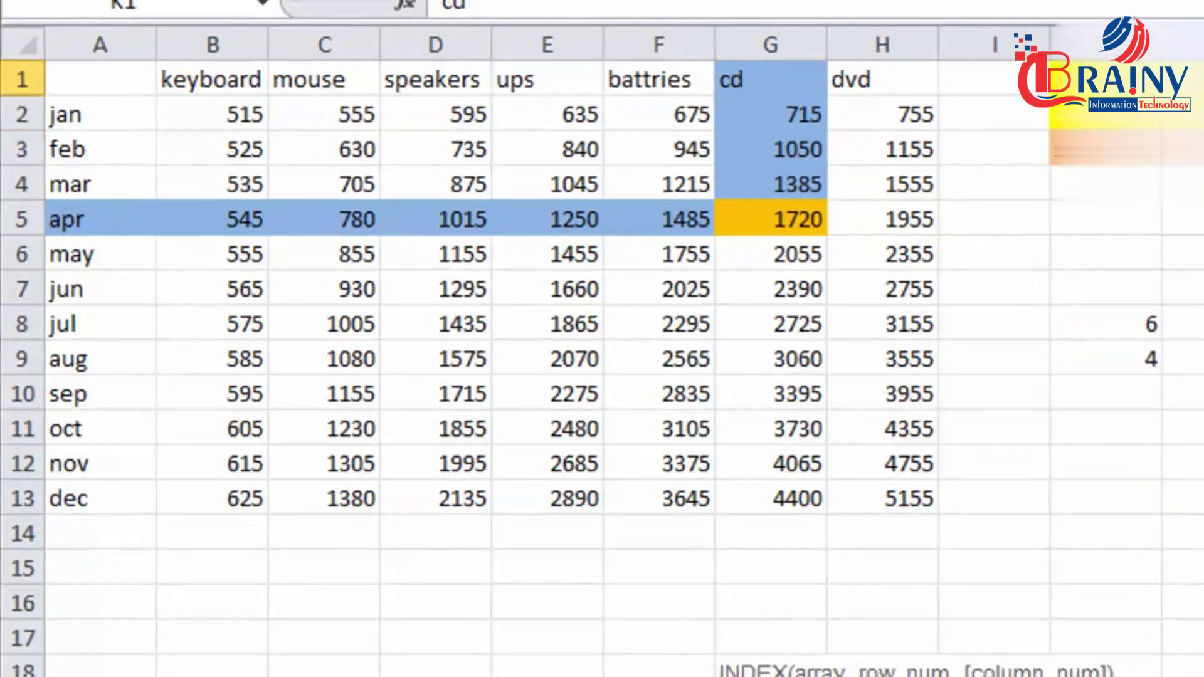
pyautogui.click(1203, 533)
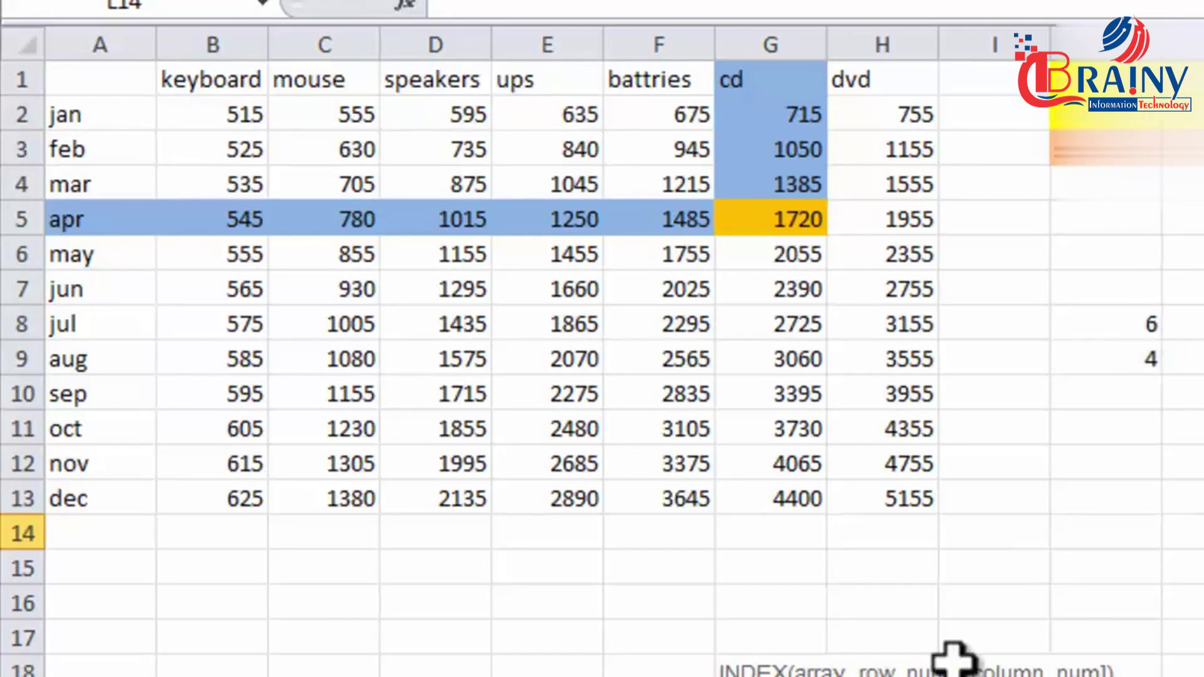
pyautogui.click(1107, 321)
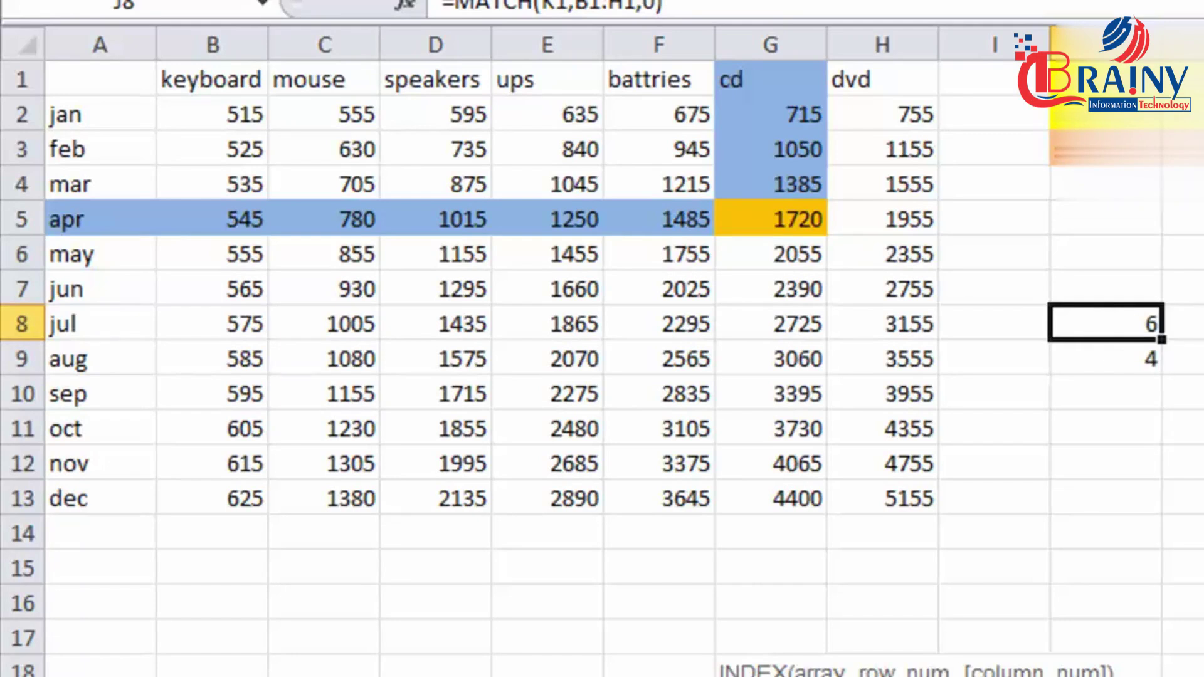
pyautogui.click(1105, 79)
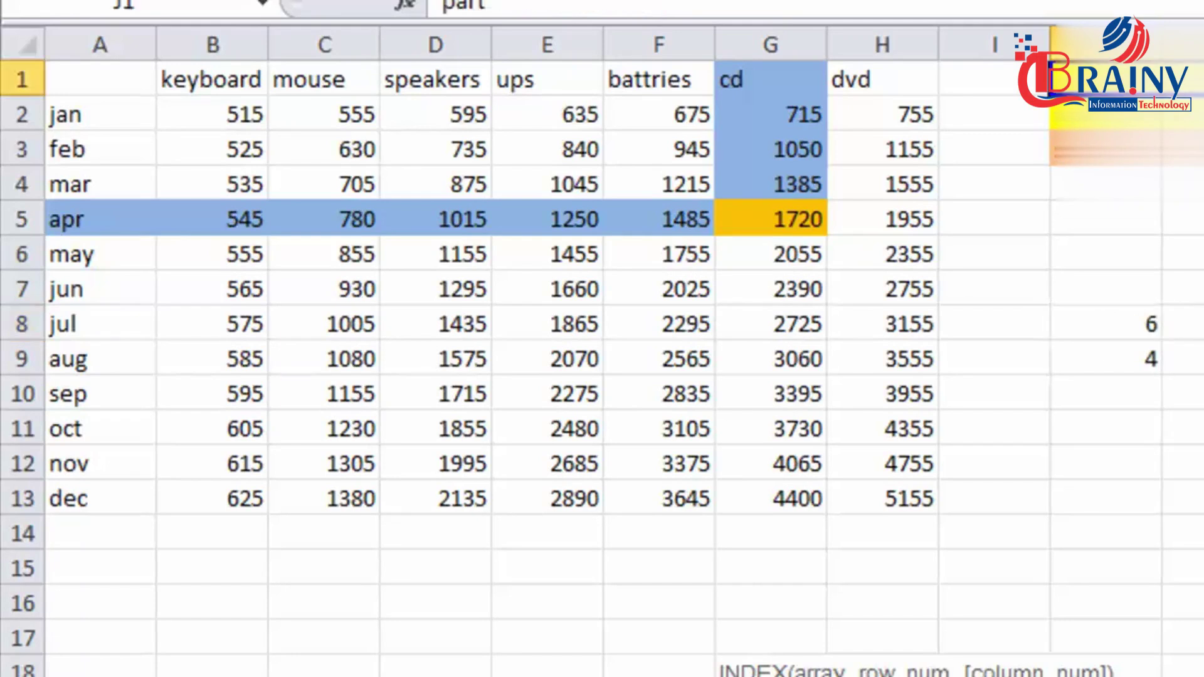
pyautogui.click(1105, 114)
pyautogui.click(1192, 79)
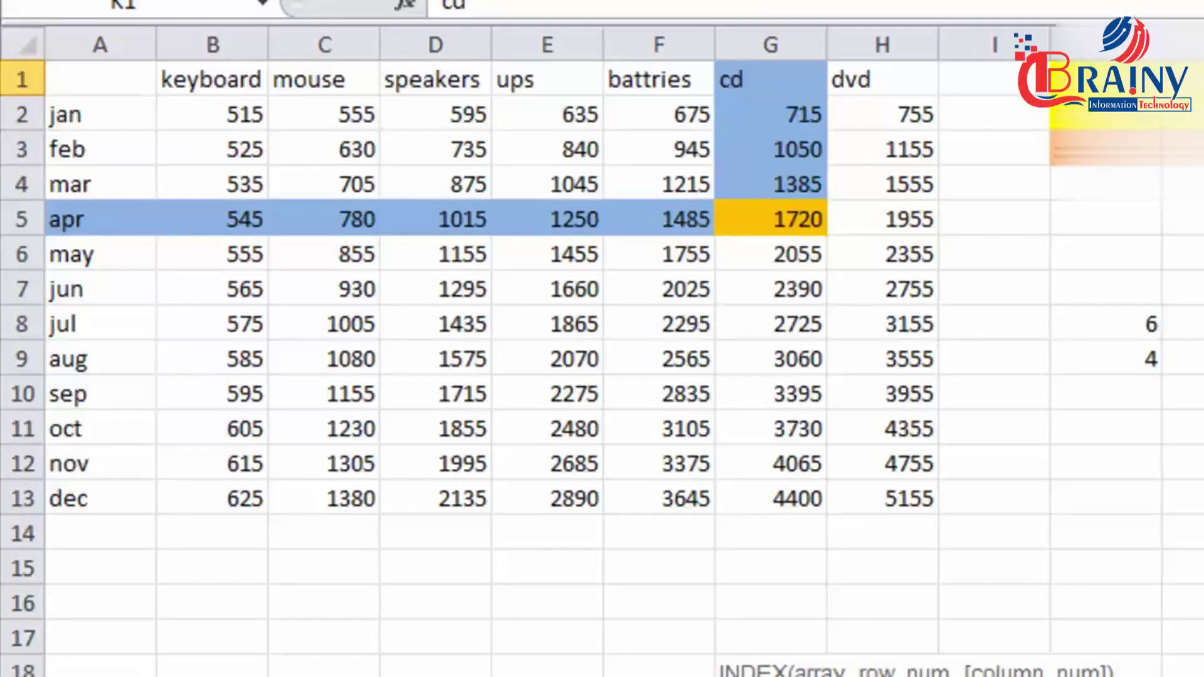
pyautogui.click(1106, 114)
pyautogui.click(1191, 114)
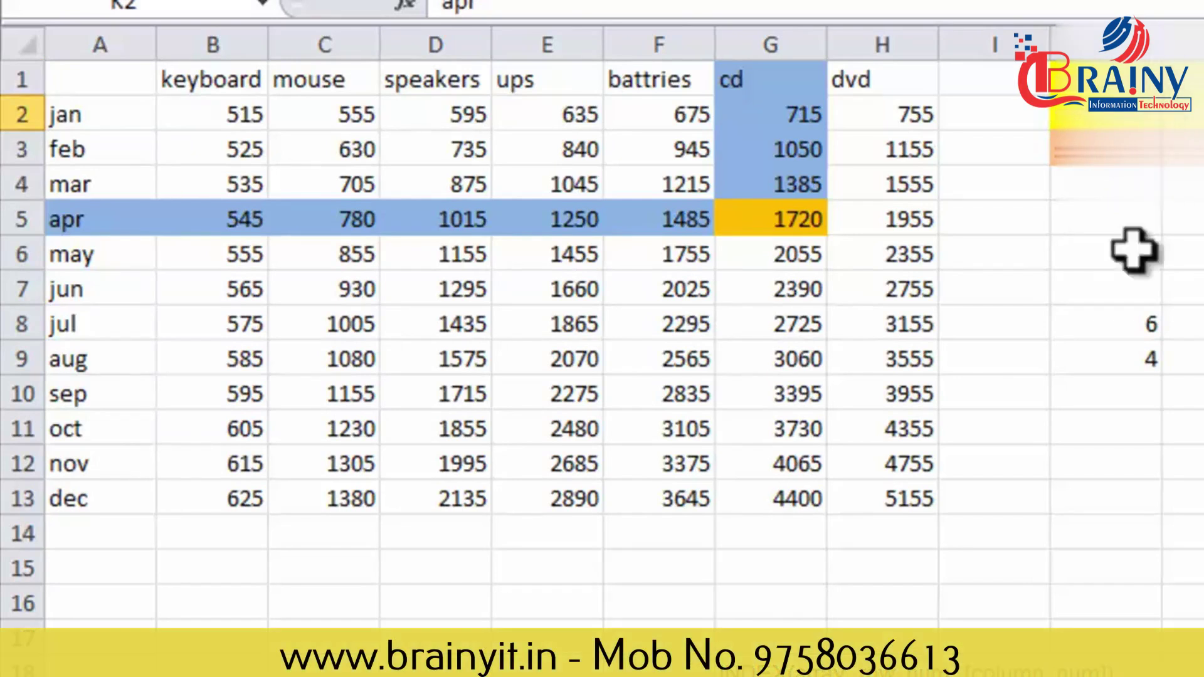
pyautogui.click(1108, 322)
pyautogui.click(1104, 351)
# Review the MATCH formulas in J8 and J9 and the ranges they reference
pyautogui.click(1107, 323)
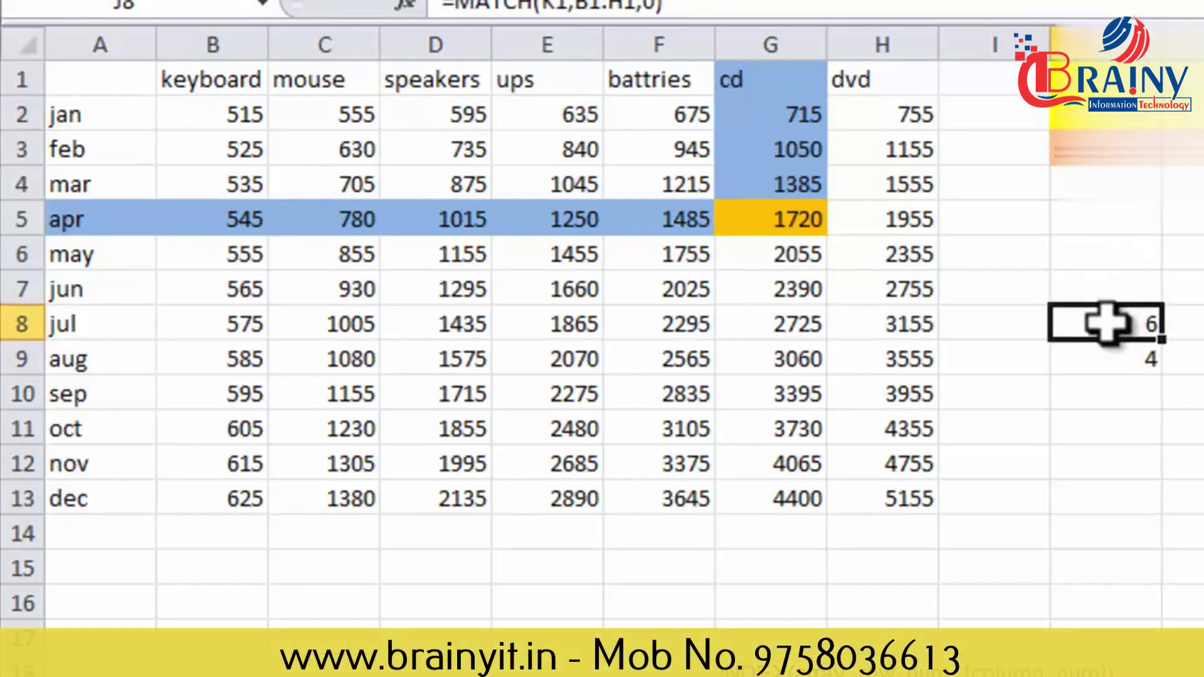
pyautogui.doubleClick(1107, 323)
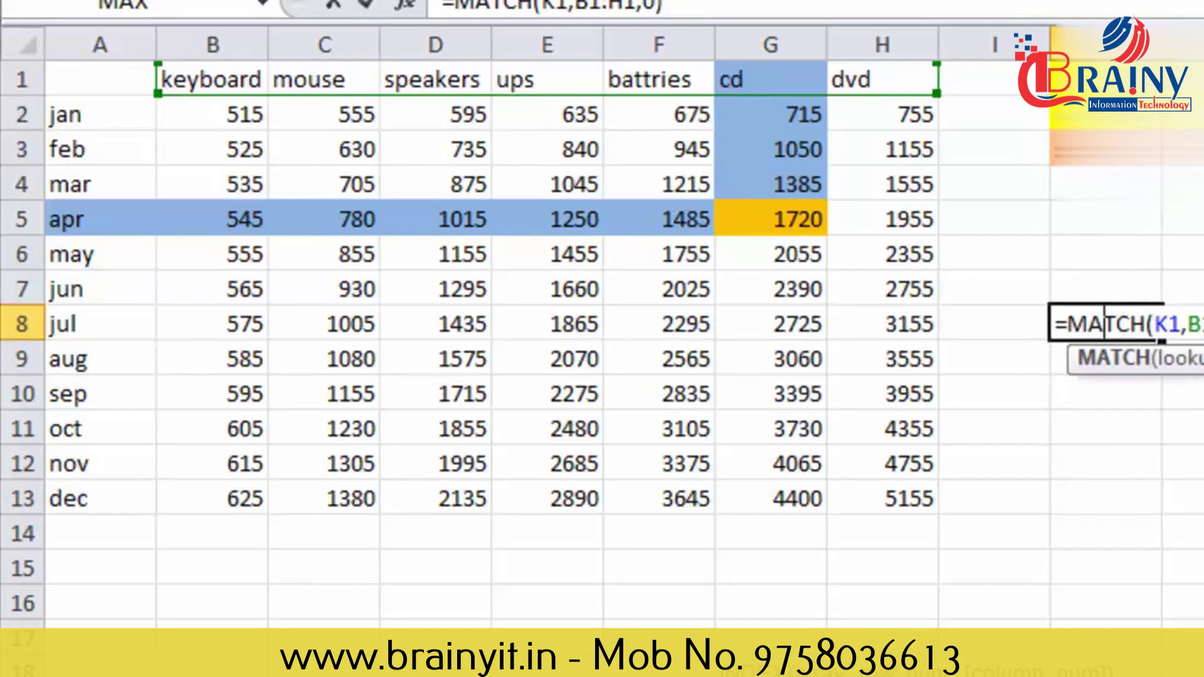
pyautogui.press('Return')
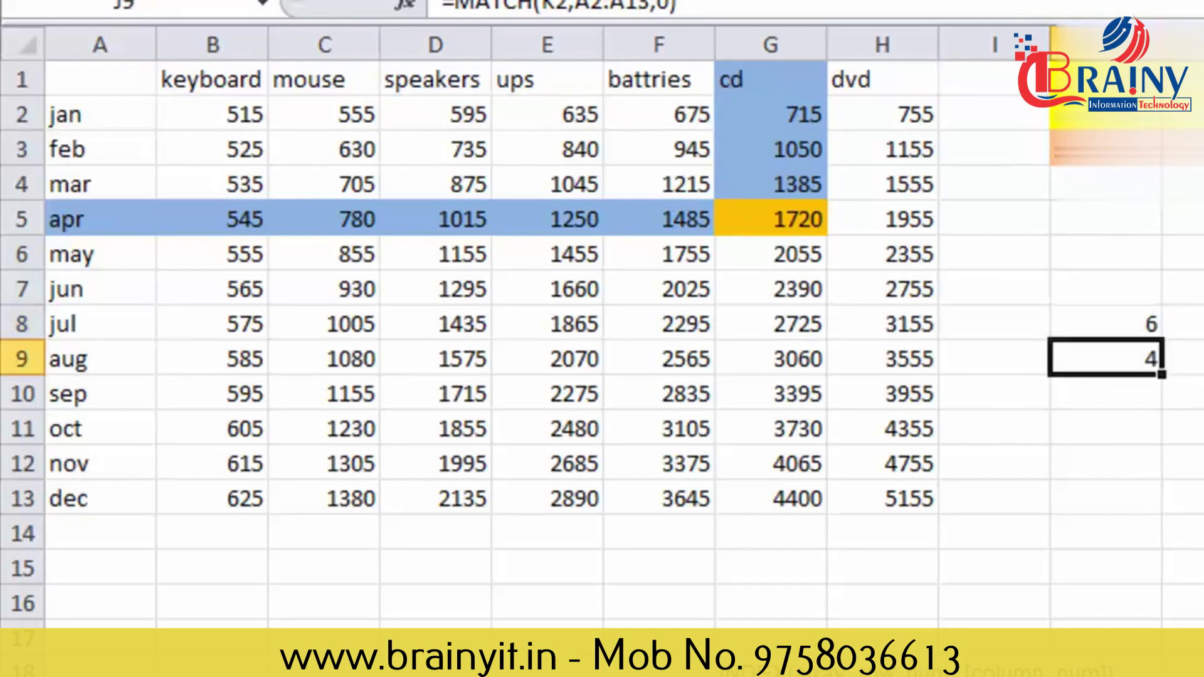
pyautogui.doubleClick(1129, 354)
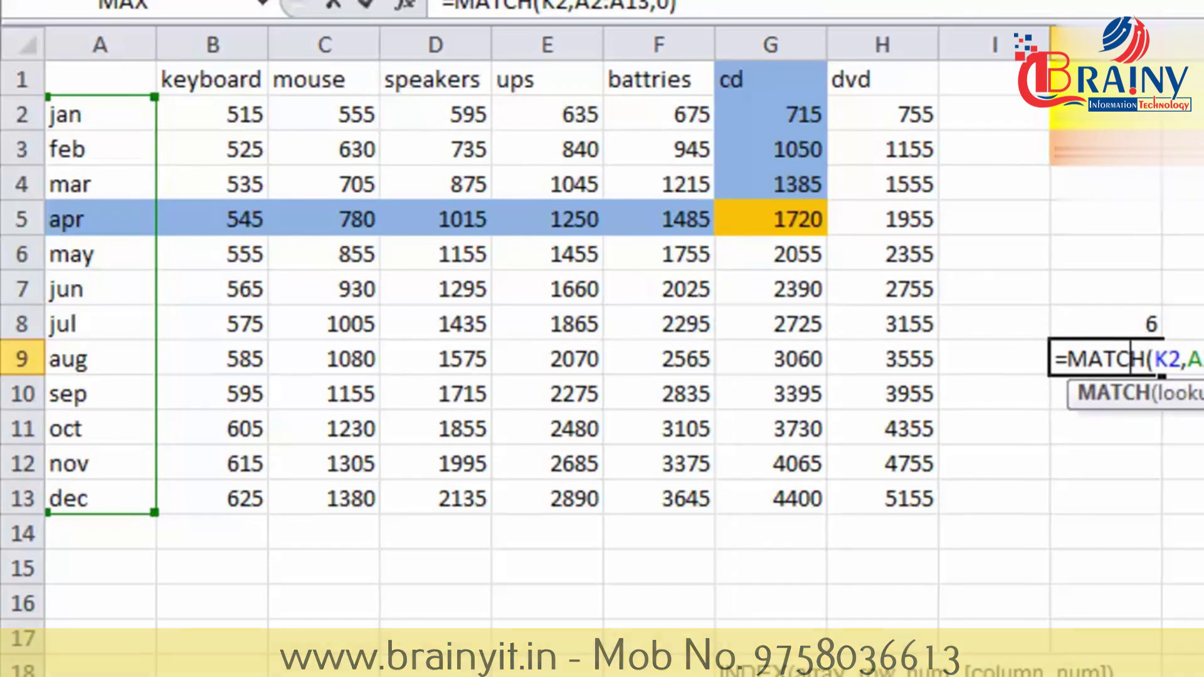
pyautogui.press('Return')
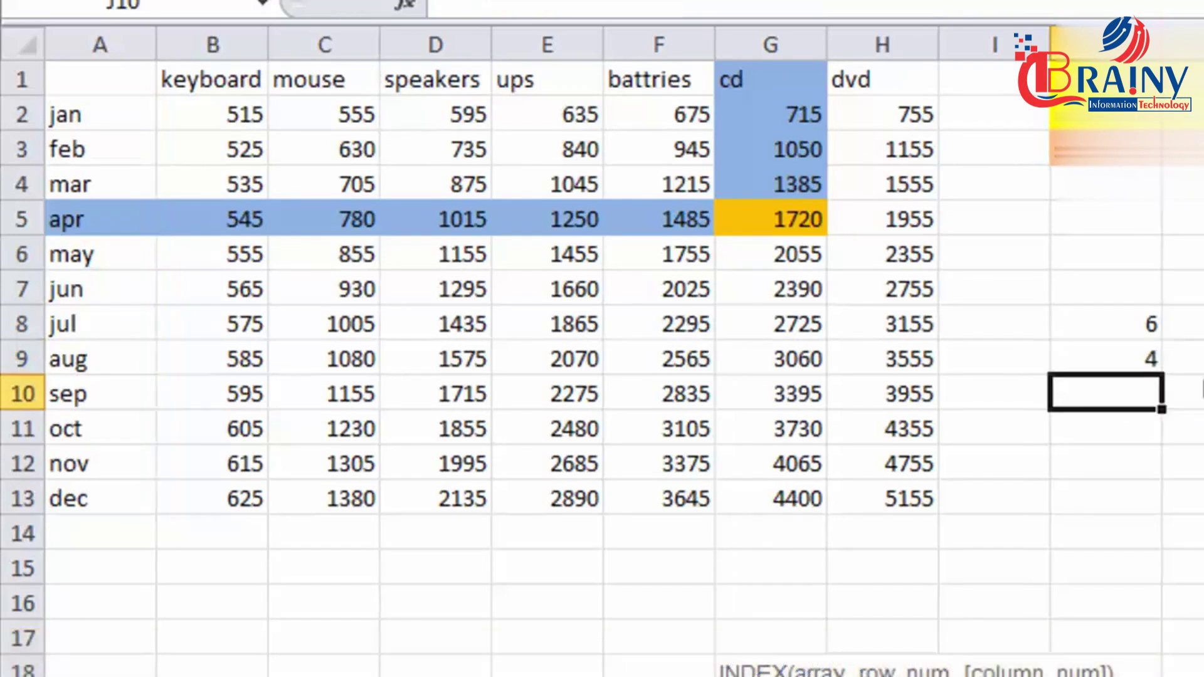
pyautogui.moveTo(1144, 326); pyautogui.dragTo(1140, 352)
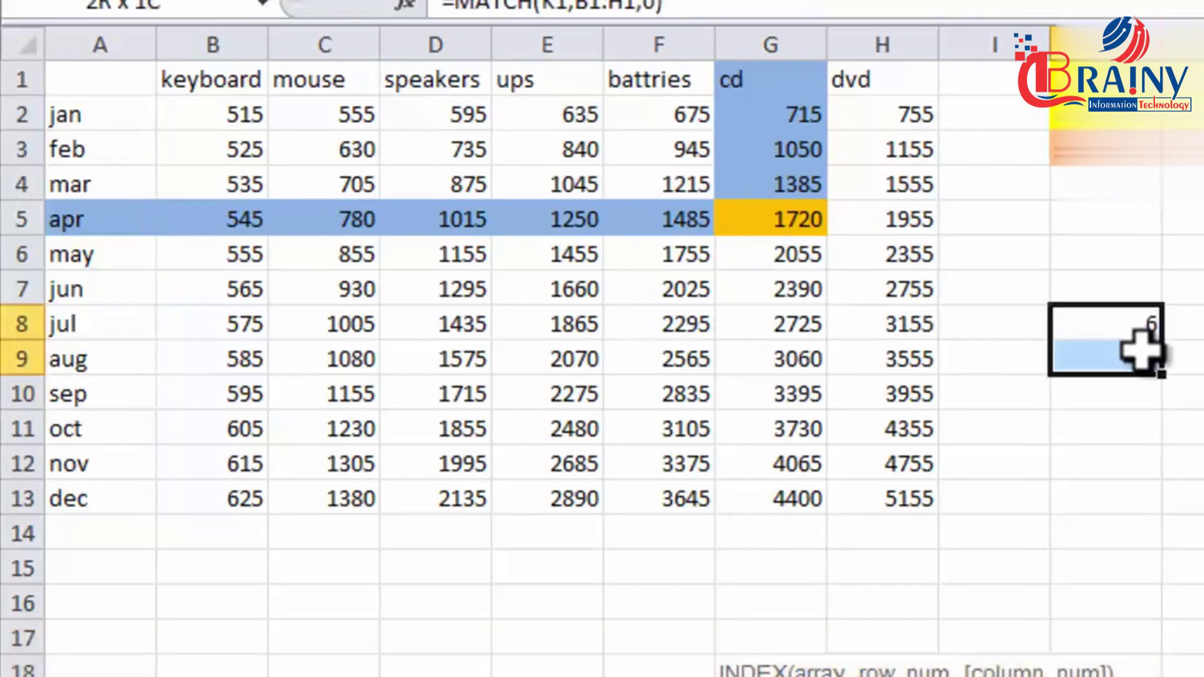
pyautogui.click(1167, 492)
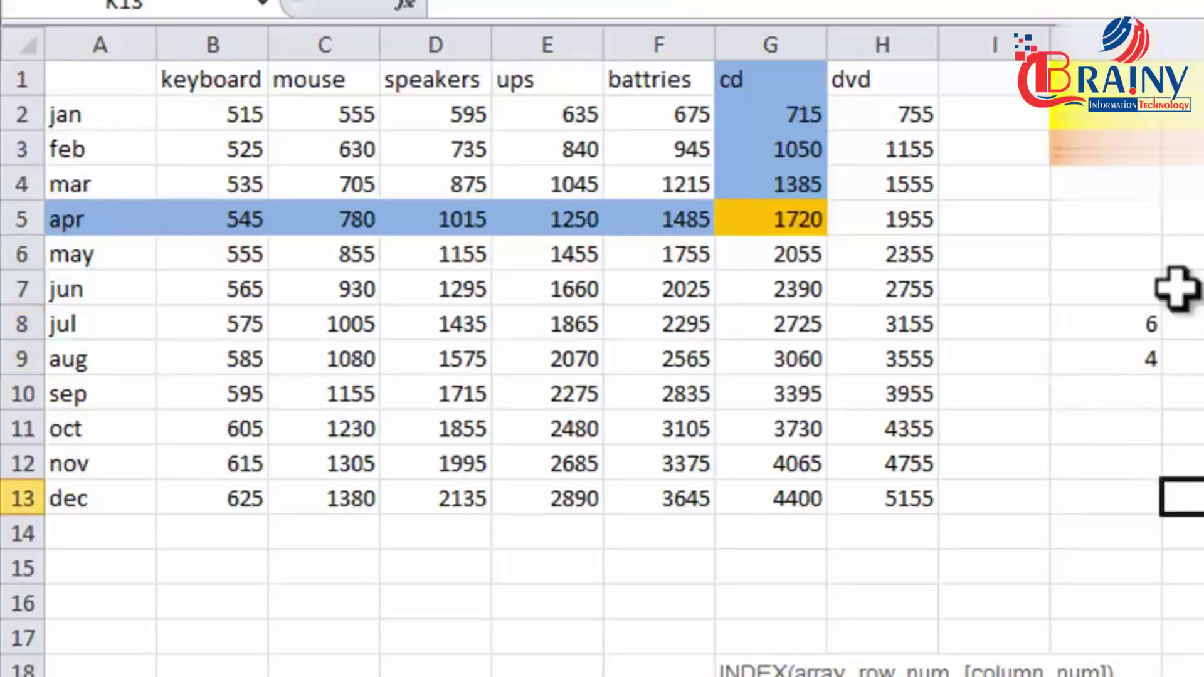
# Inspect the sales INDEX formula in K3 and the cells it references
pyautogui.click(1103, 148)
pyautogui.click(1185, 149)
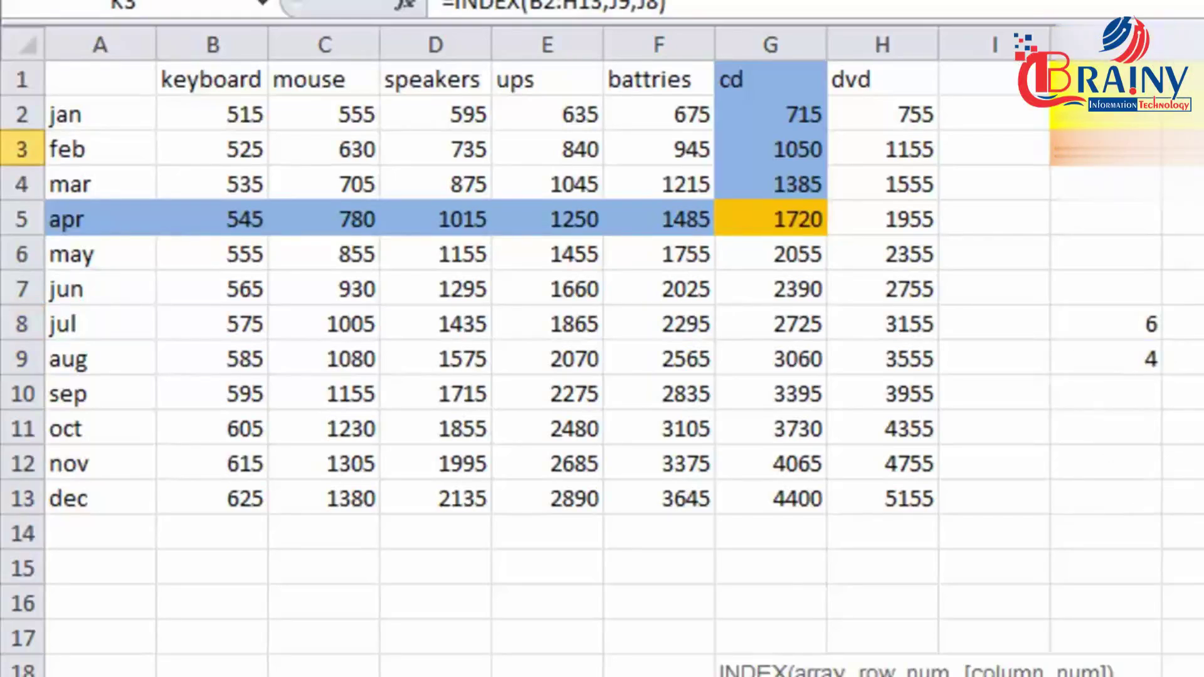
pyautogui.press('F2')
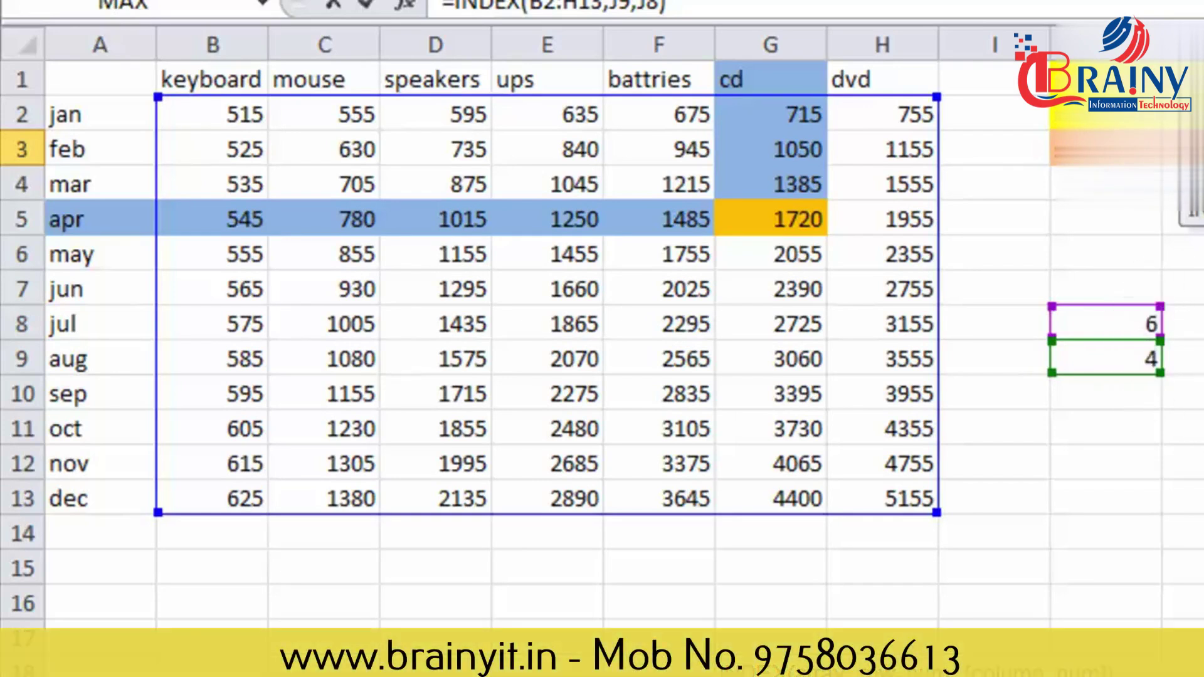
pyautogui.press('Return')
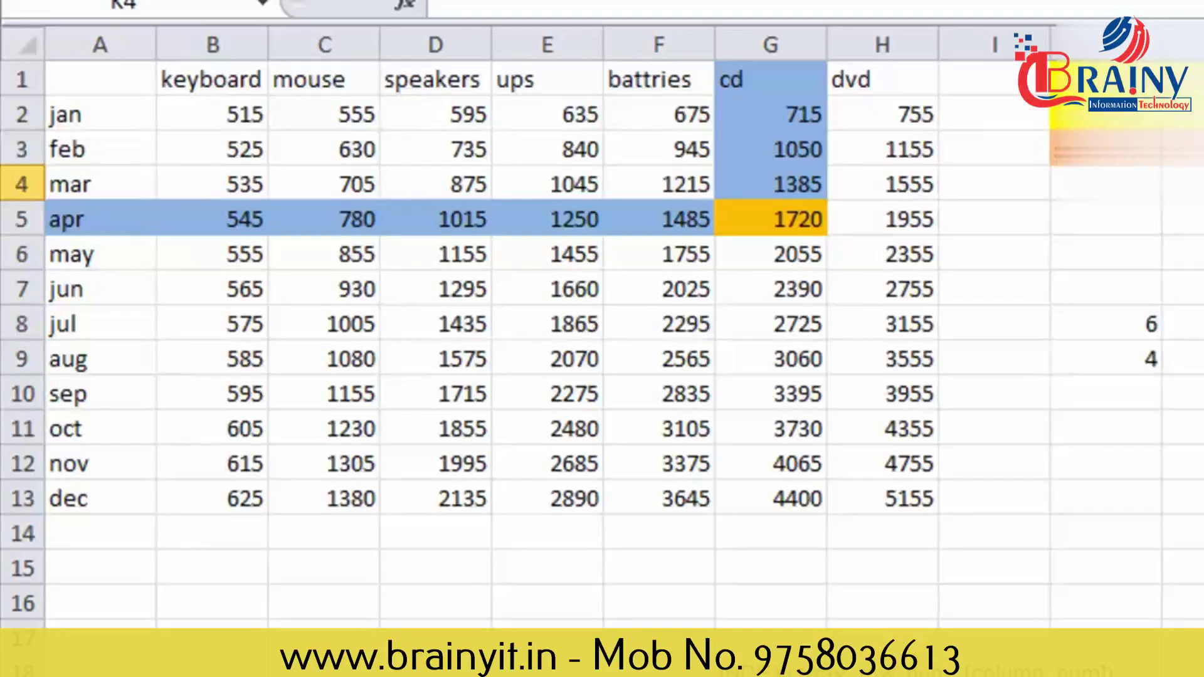
pyautogui.click(1184, 149)
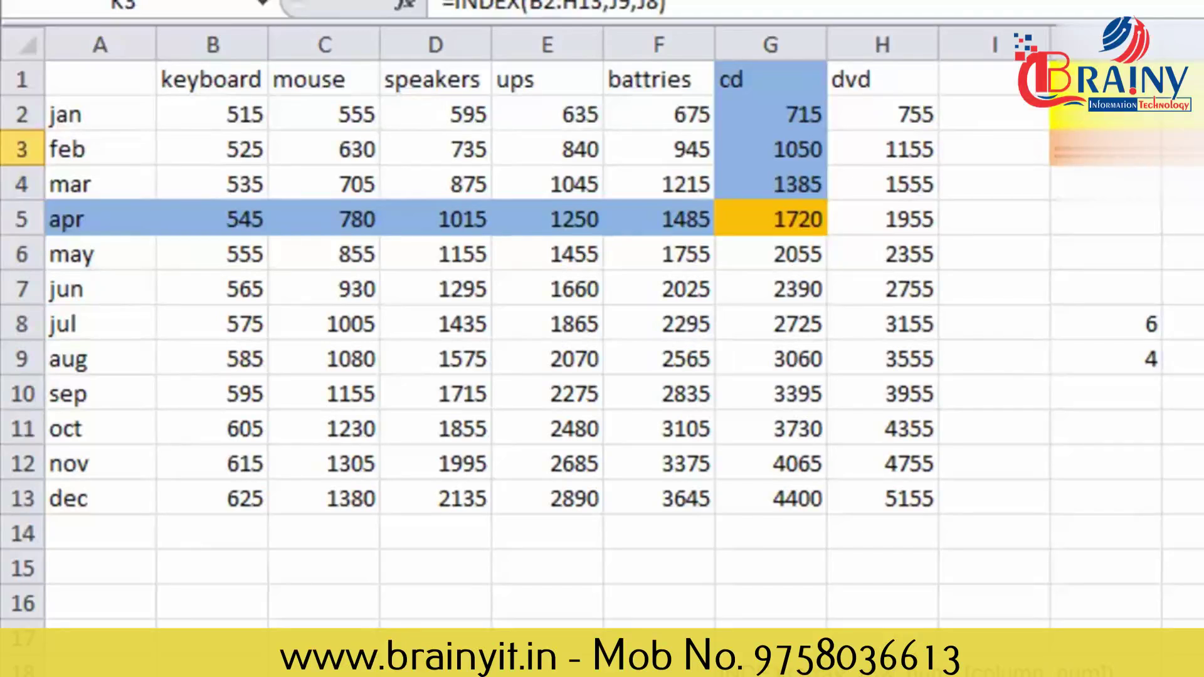
# Set the part in K1 to UPS and check the April ups sales figure in the table
pyautogui.click(1183, 80)
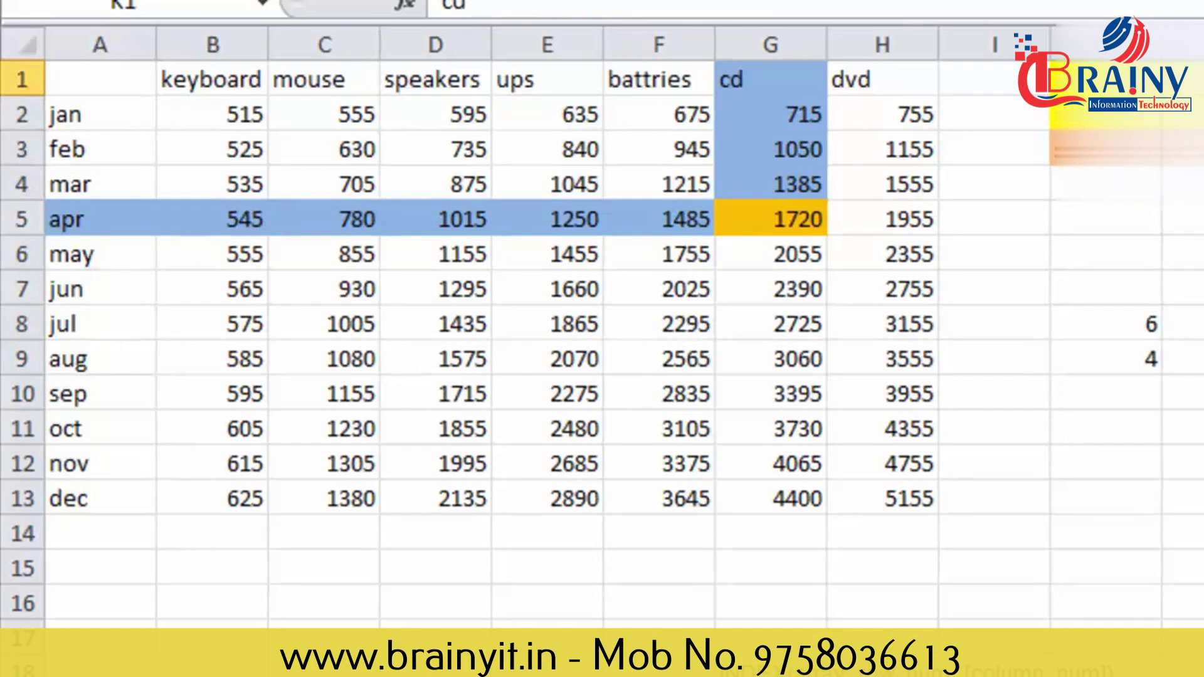
pyautogui.click(1184, 149)
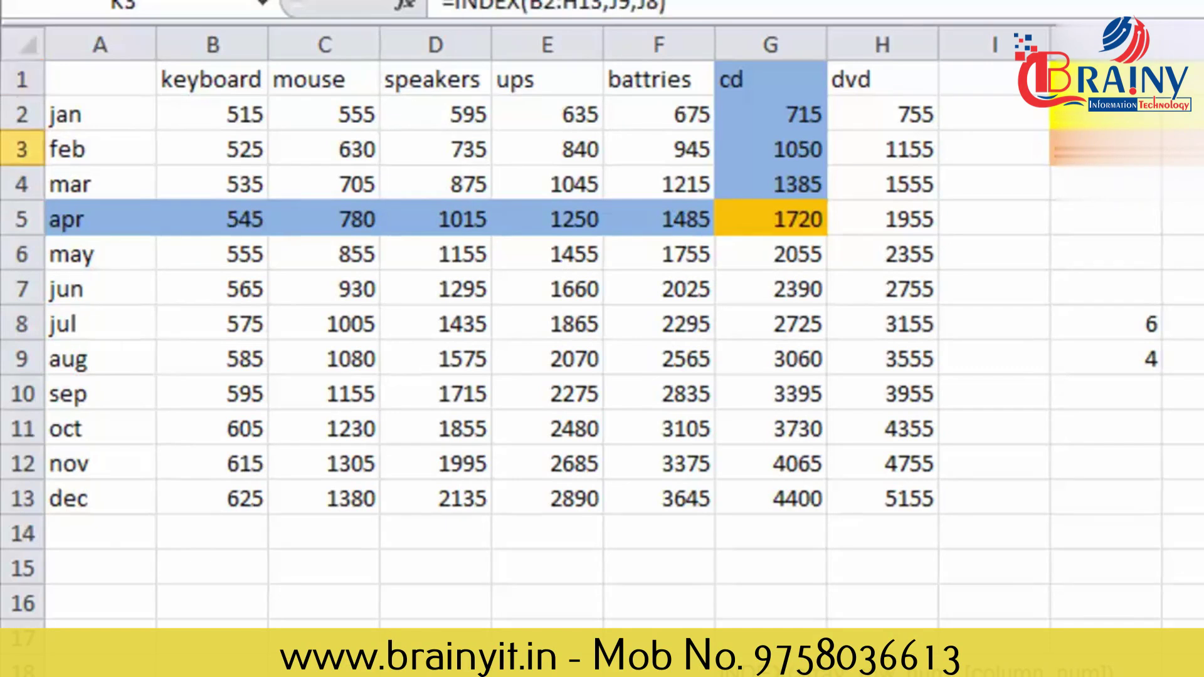
pyautogui.click(1184, 80)
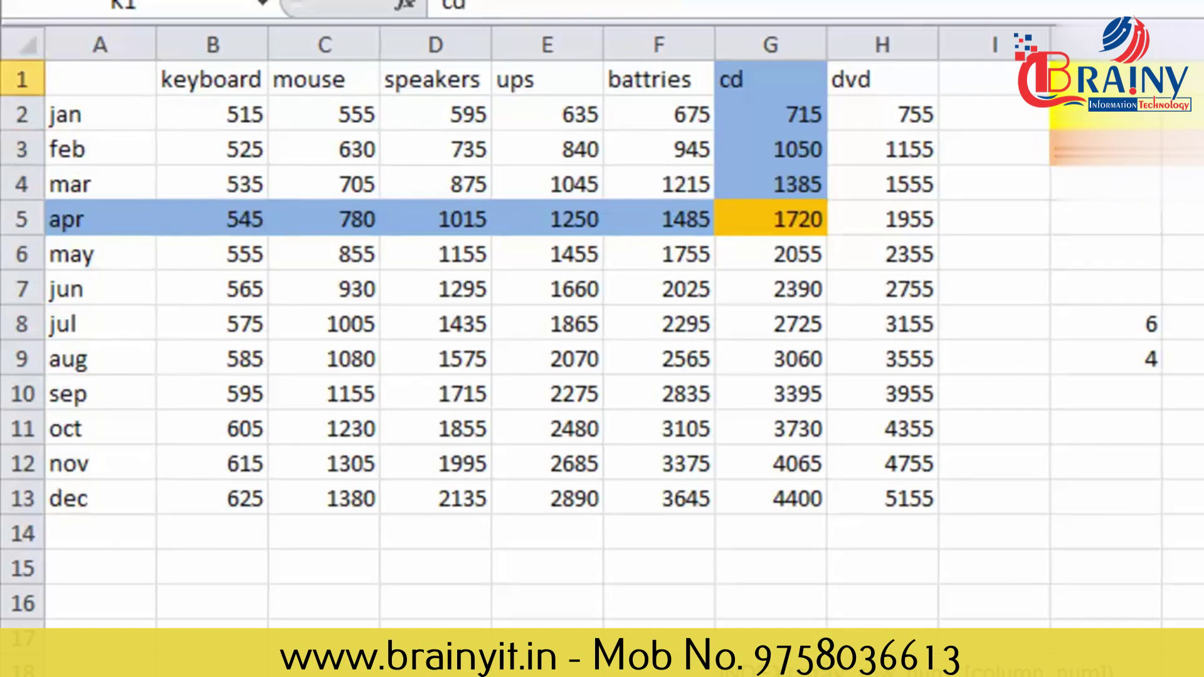
pyautogui.write('UPS')
pyautogui.press('Return')
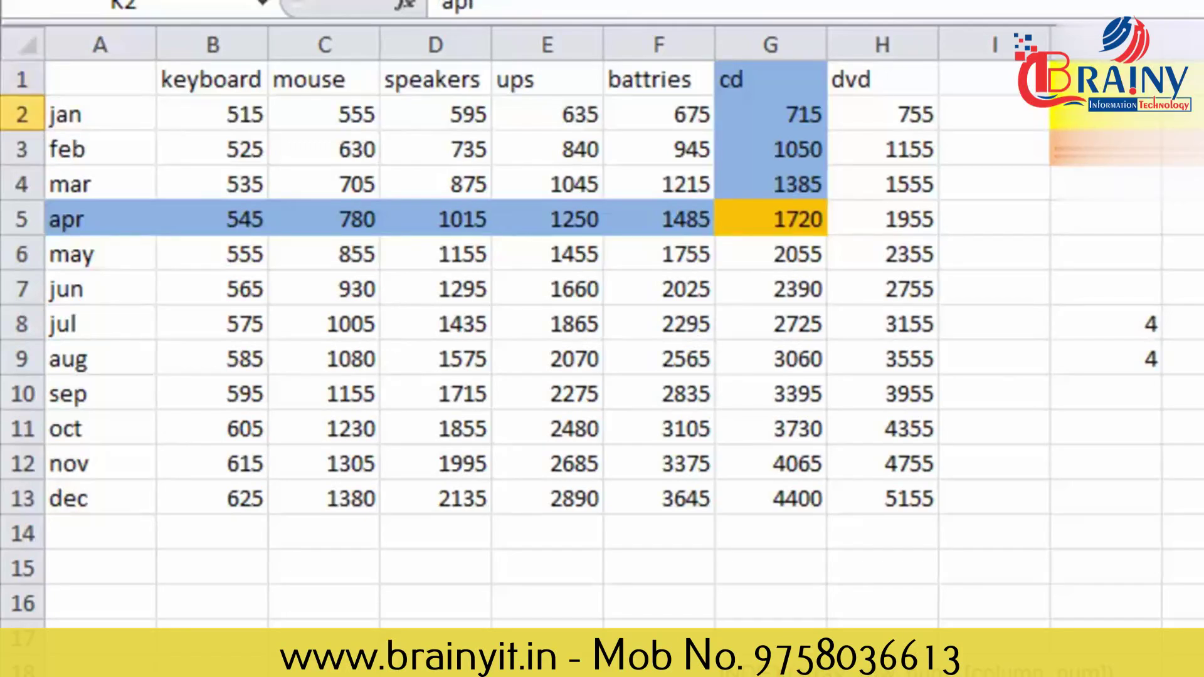
pyautogui.click(526, 84)
pyautogui.click(554, 225)
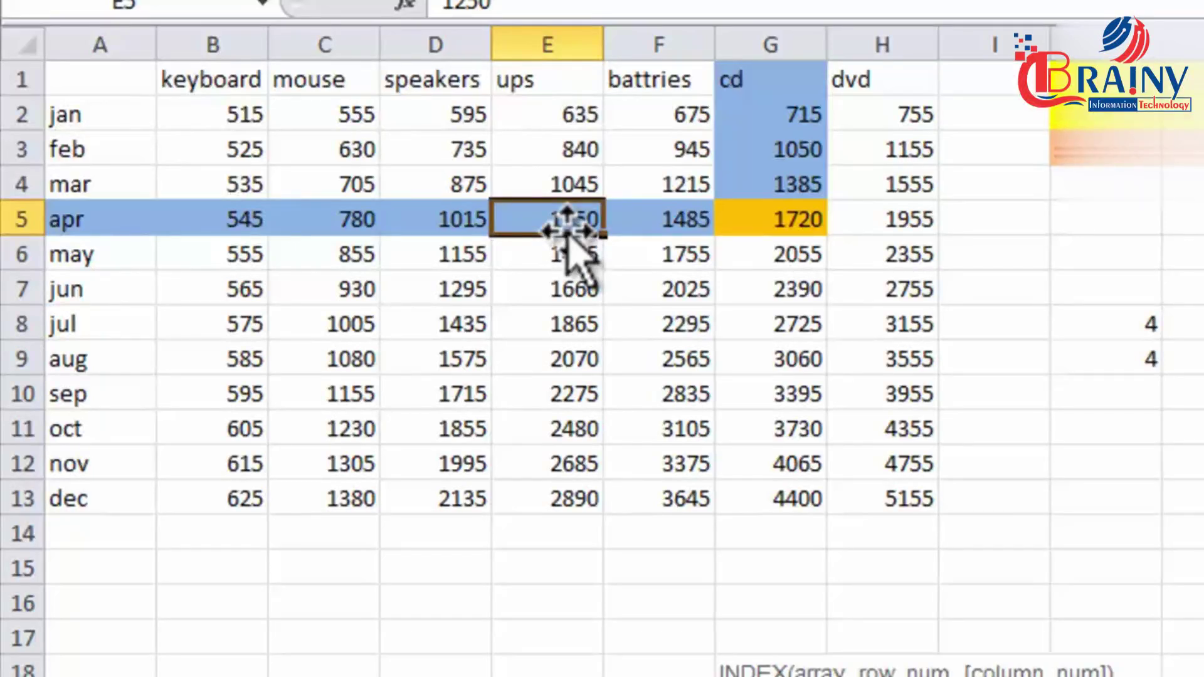
# Set the month in K2 to JAN and check the January ups sales figure in the table
pyautogui.click(1186, 114)
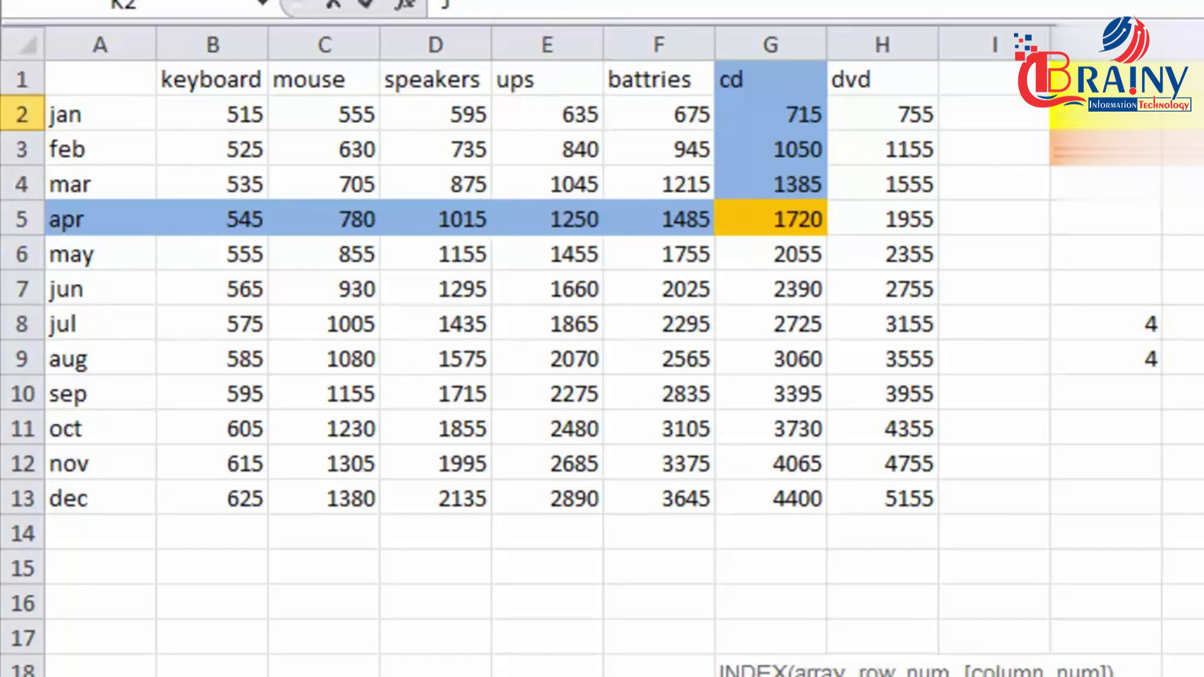
pyautogui.write('JAN')
pyautogui.press('Return')
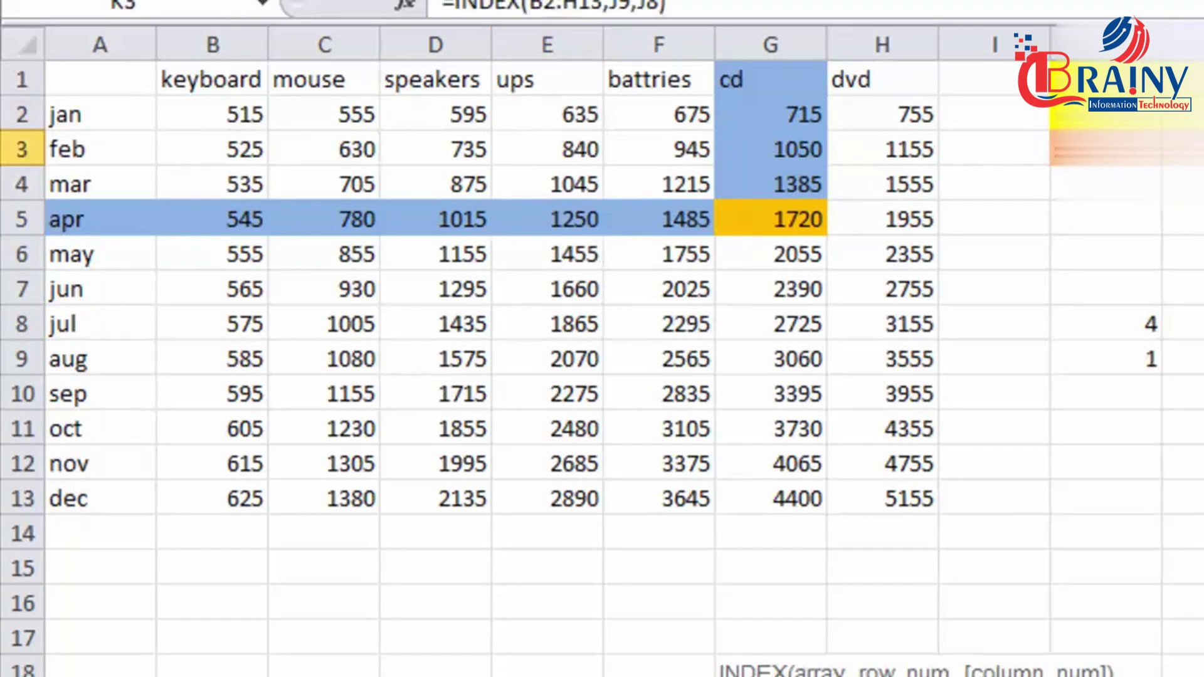
pyautogui.click(567, 114)
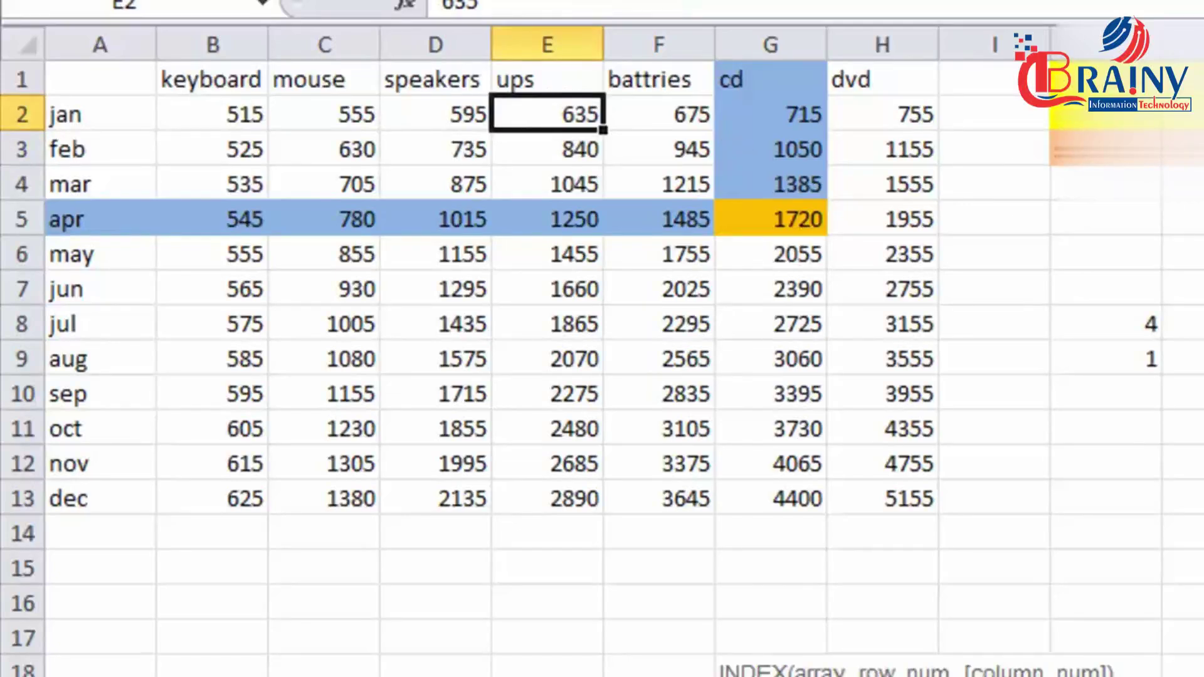
pyautogui.click(1186, 80)
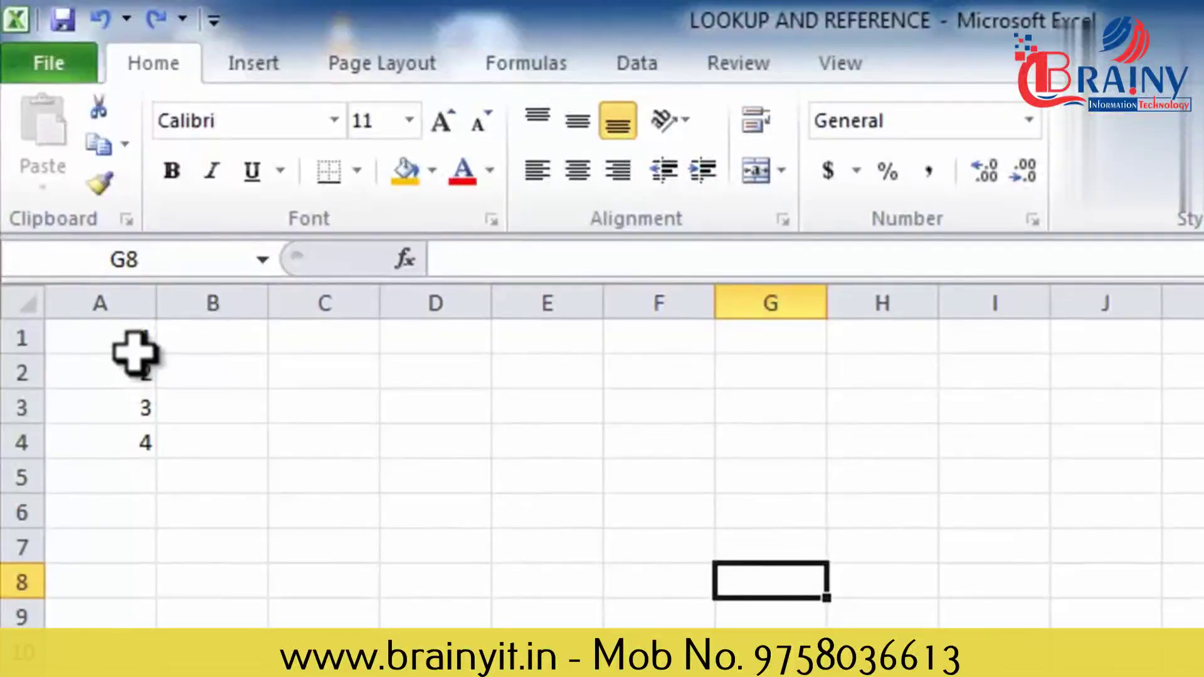
# Copy the vertical range A1:A4 and paste it transposed as a row starting at C1
pyautogui.moveTo(133, 371); pyautogui.dragTo(135, 442)
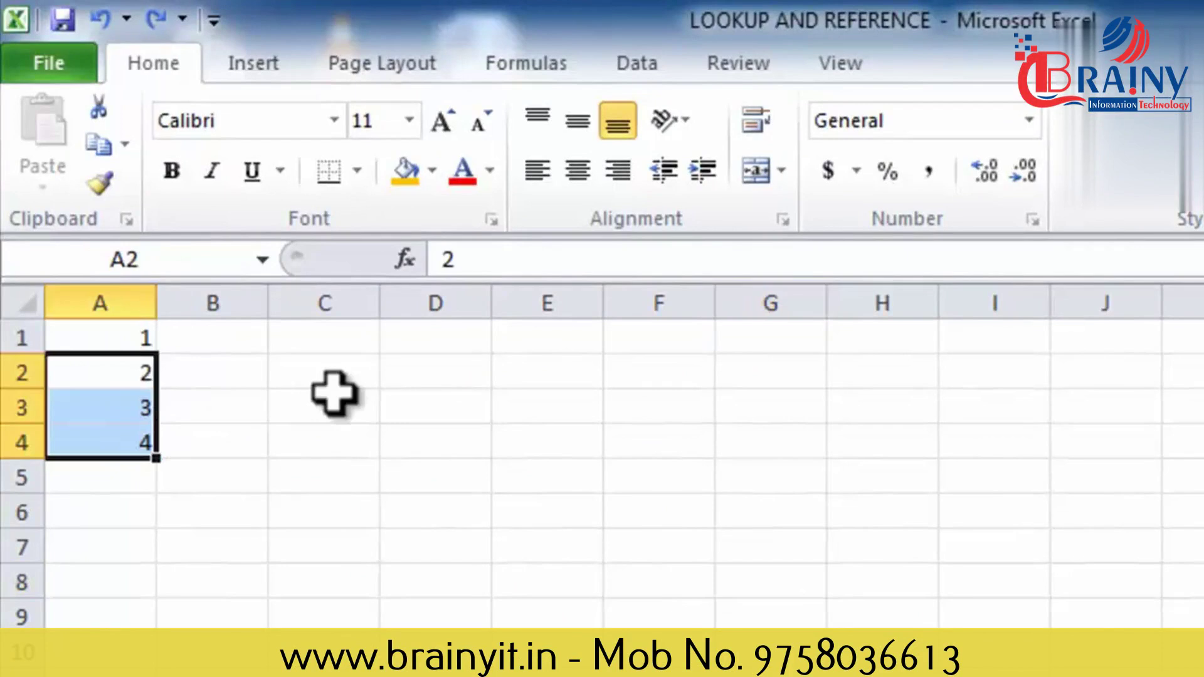
pyautogui.click(336, 349)
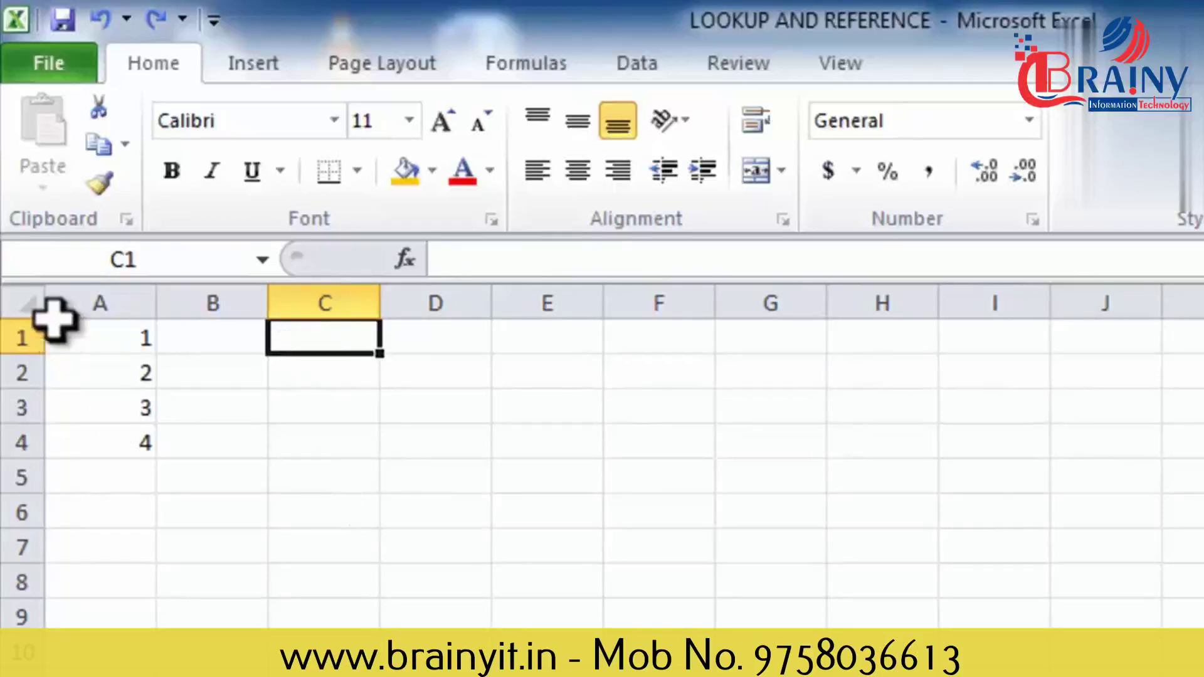
pyautogui.moveTo(88, 337); pyautogui.dragTo(88, 437)
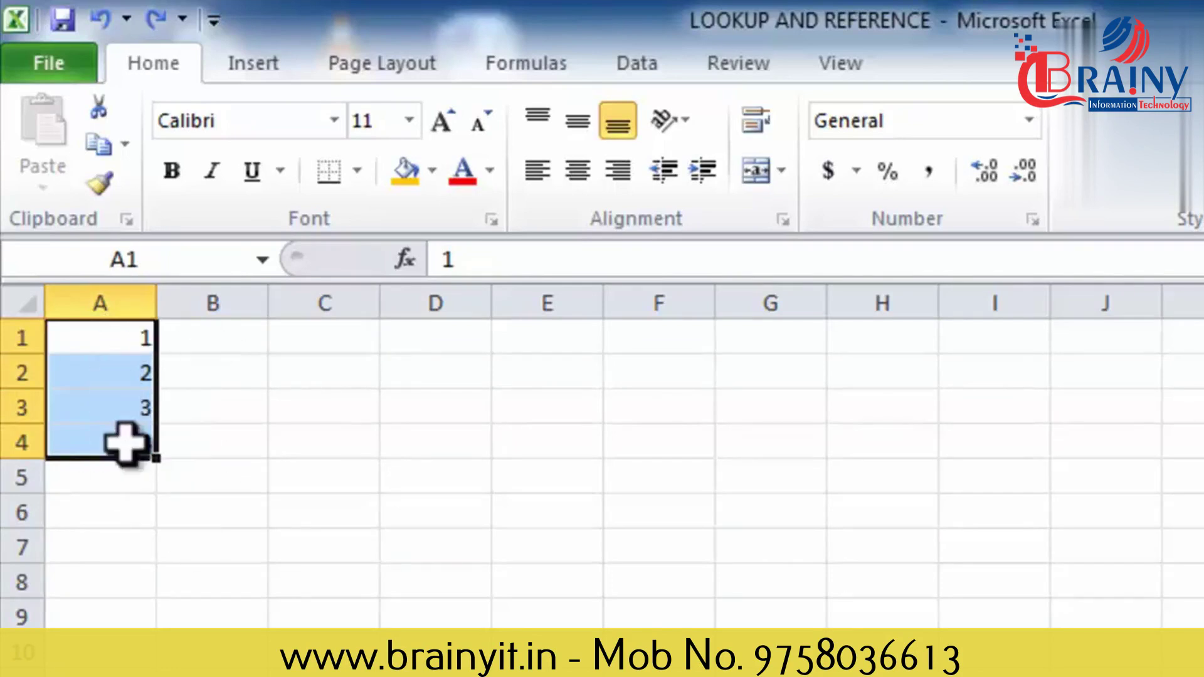
pyautogui.click(274, 508)
pyautogui.moveTo(126, 333); pyautogui.dragTo(140, 438)
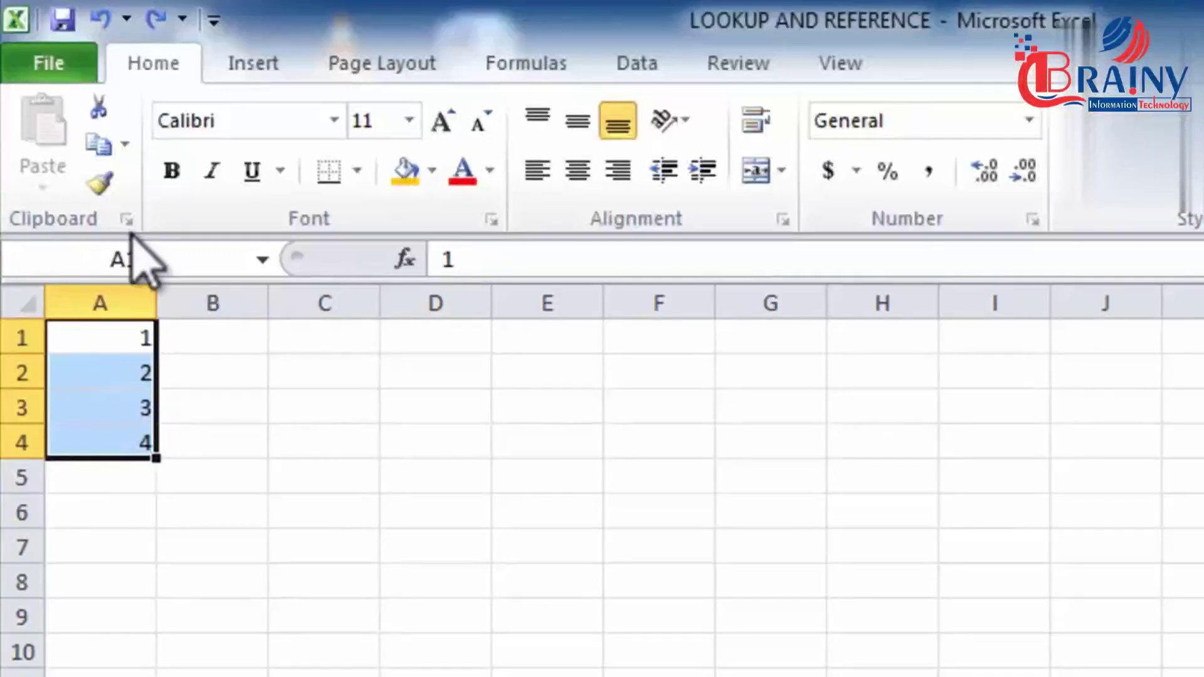
pyautogui.click(101, 145)
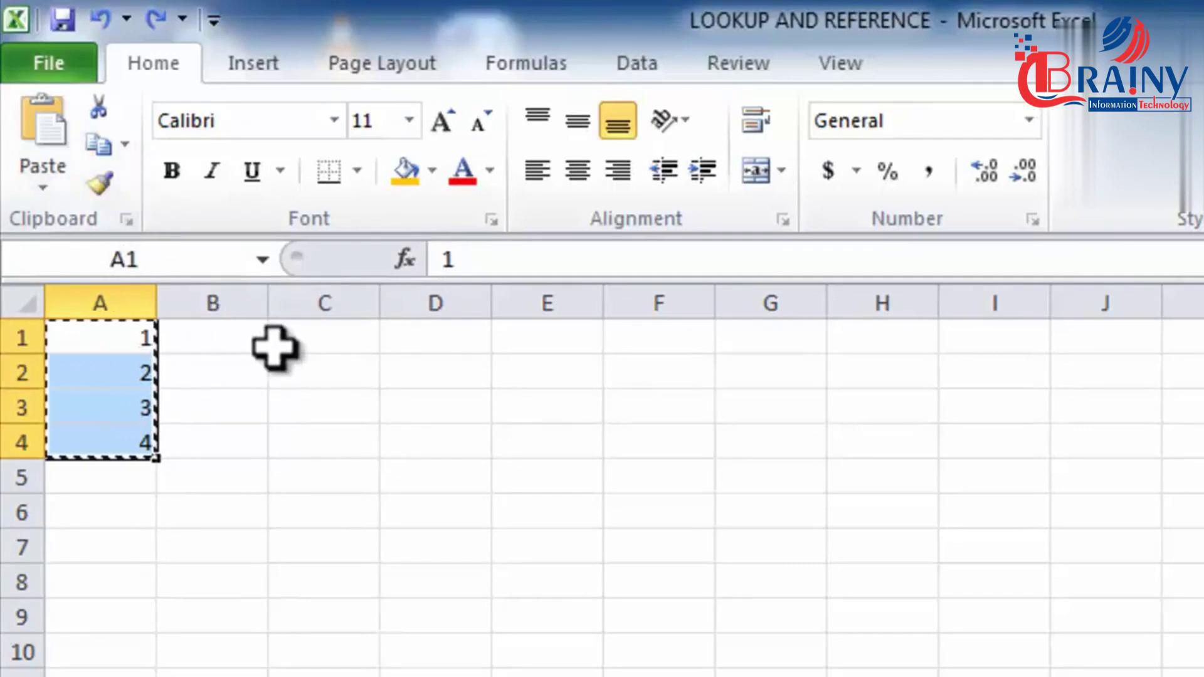
pyautogui.click(323, 337)
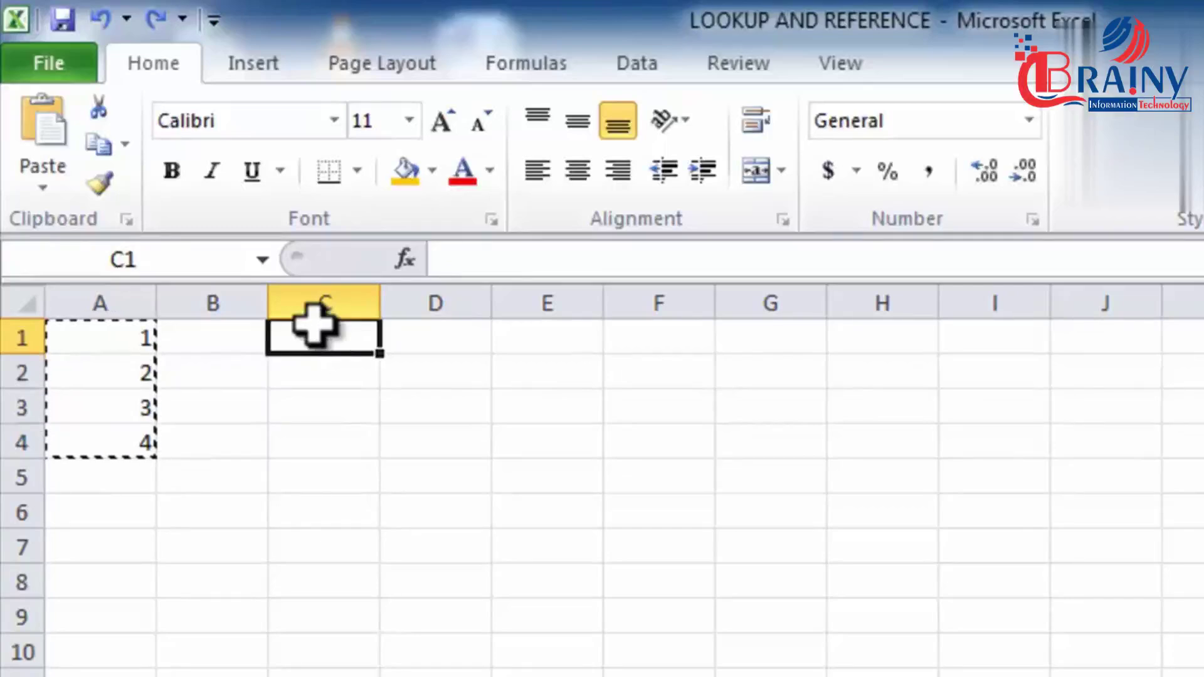
pyautogui.click(43, 188)
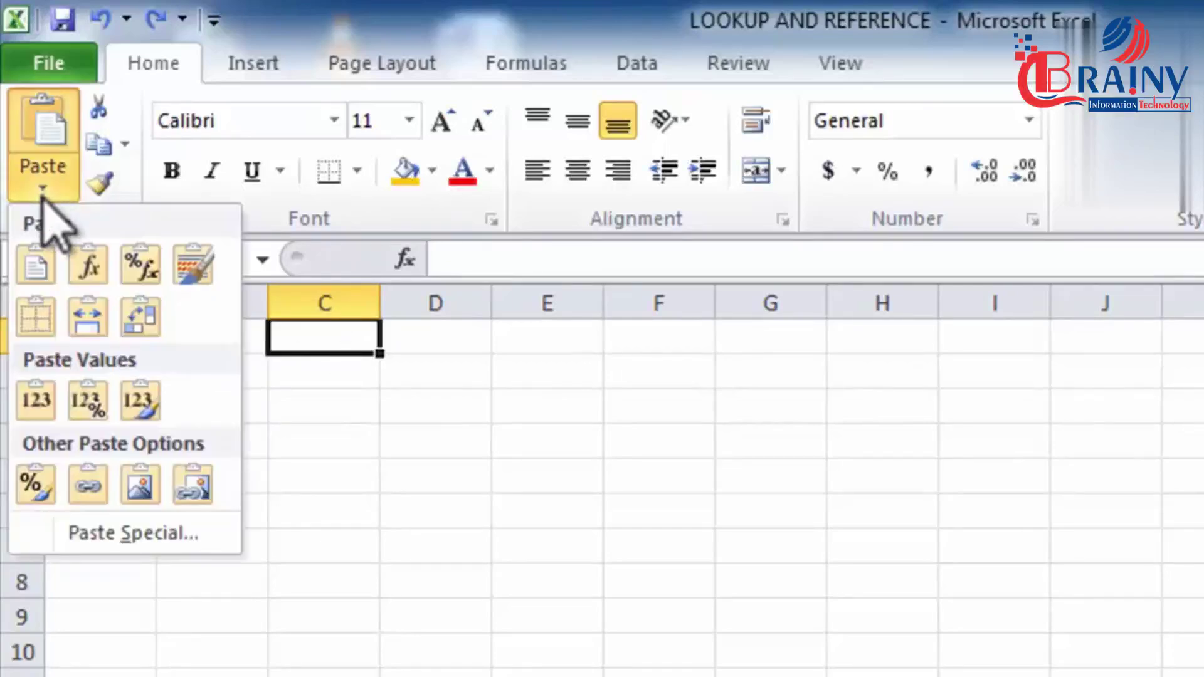
pyautogui.click(141, 316)
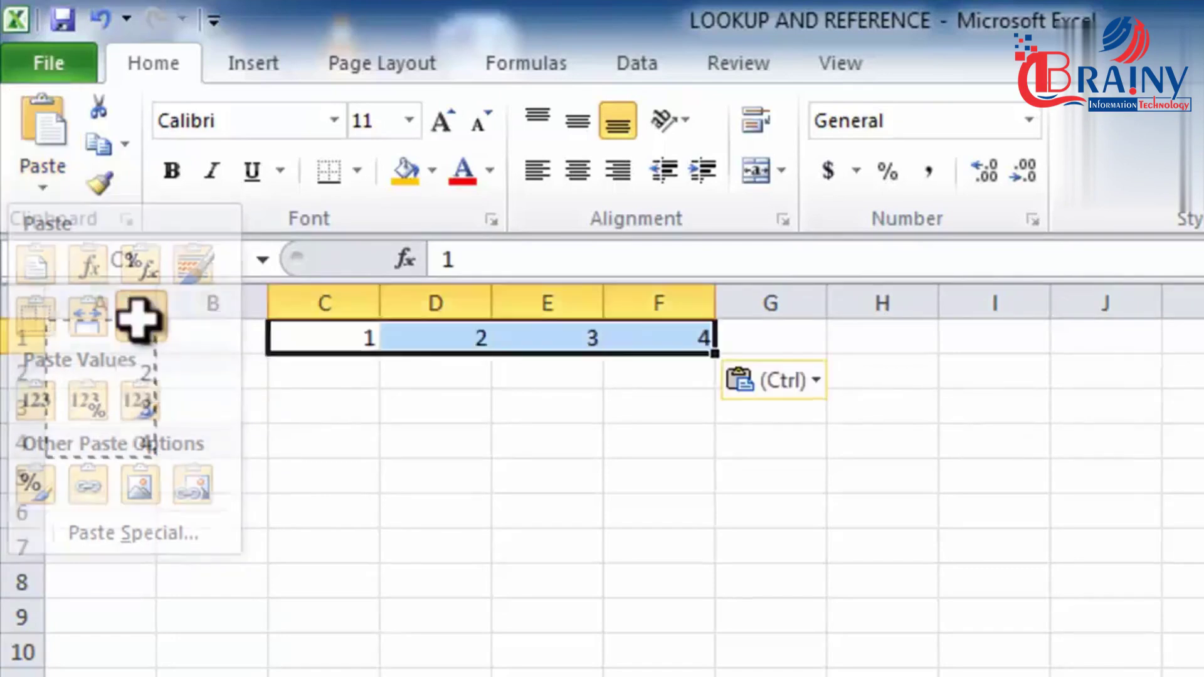
# Compare the vertical source range A1:A4 with the transposed row C1:F1
pyautogui.click(390, 438)
pyautogui.moveTo(131, 349); pyautogui.dragTo(130, 439)
pyautogui.moveTo(355, 341); pyautogui.dragTo(677, 338)
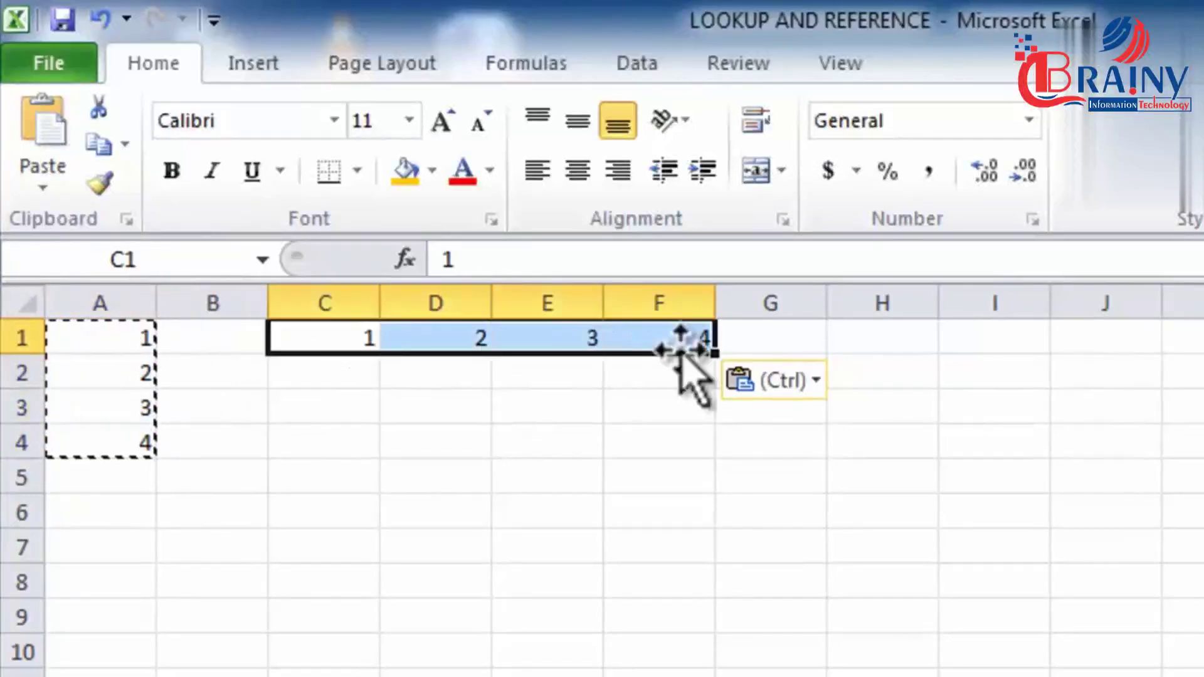